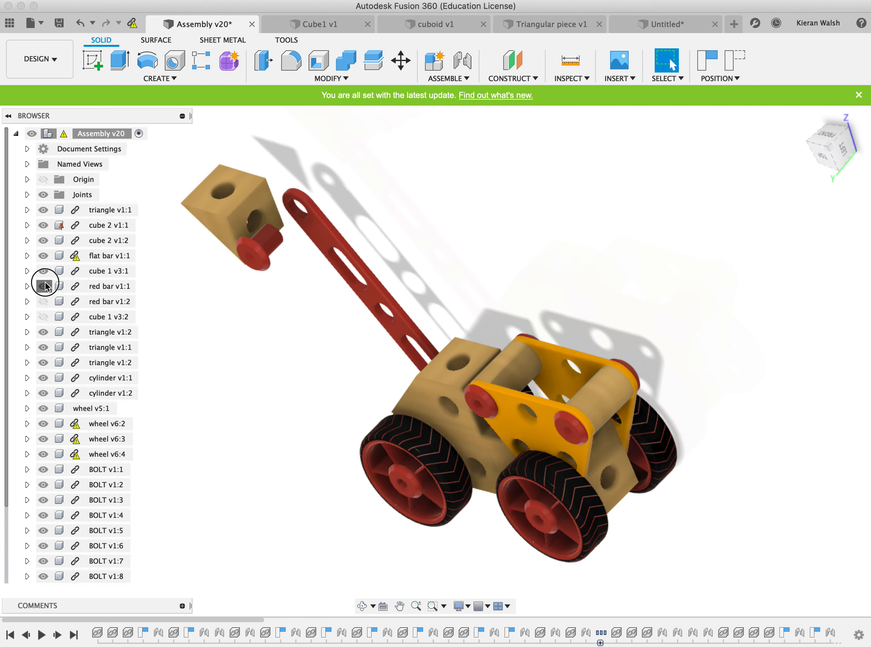
# Step: Hide the red bar, cube, triangle, cylinder and wheel components still showing in the assembly, leaving flat bar v1:1 visible
pyautogui.click(44, 257)
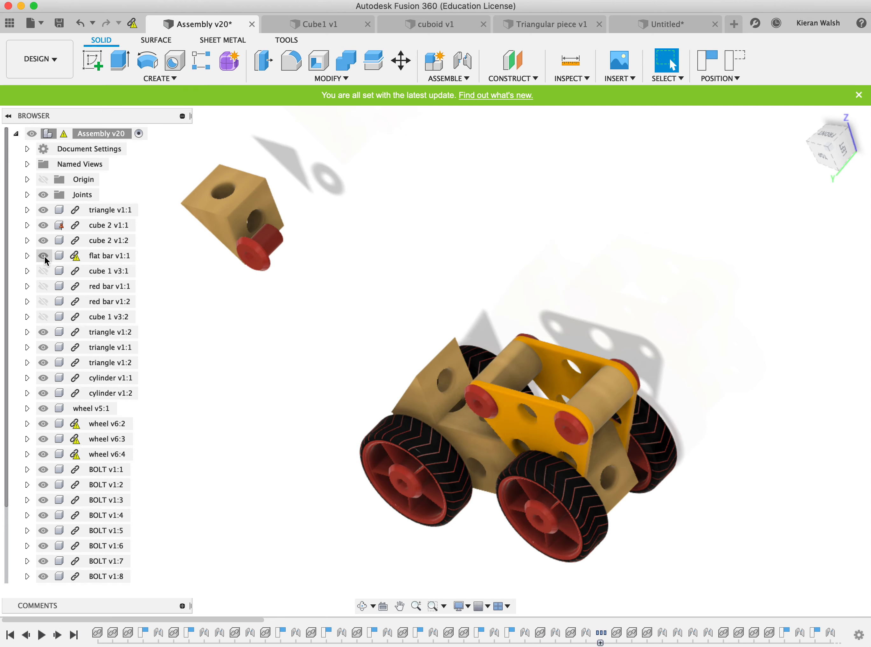
pyautogui.click(44, 240)
pyautogui.click(44, 225)
pyautogui.click(44, 210)
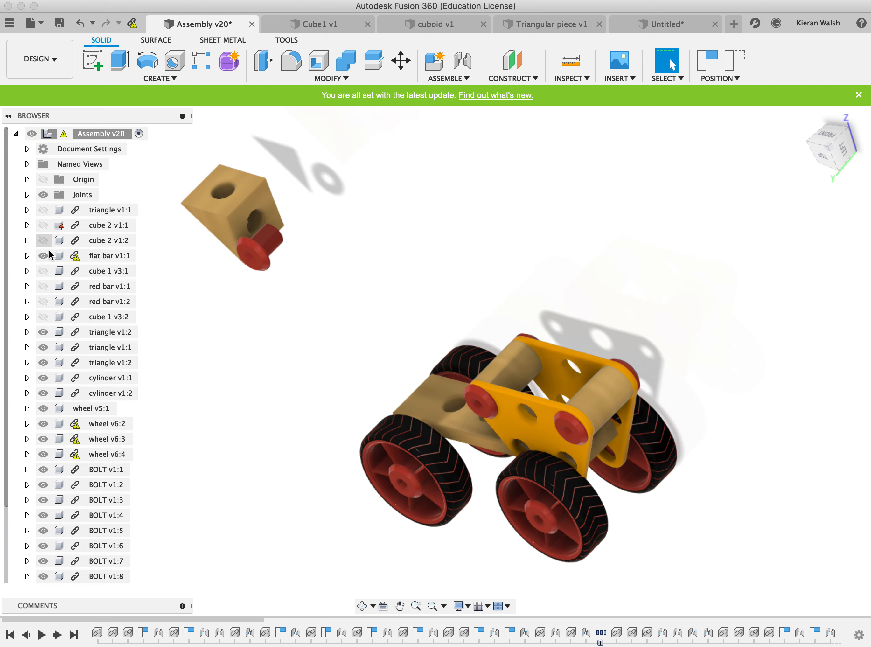
pyautogui.click(43, 332)
pyautogui.click(43, 348)
pyautogui.click(43, 362)
pyautogui.click(44, 378)
pyautogui.click(43, 393)
pyautogui.click(44, 408)
pyautogui.click(43, 423)
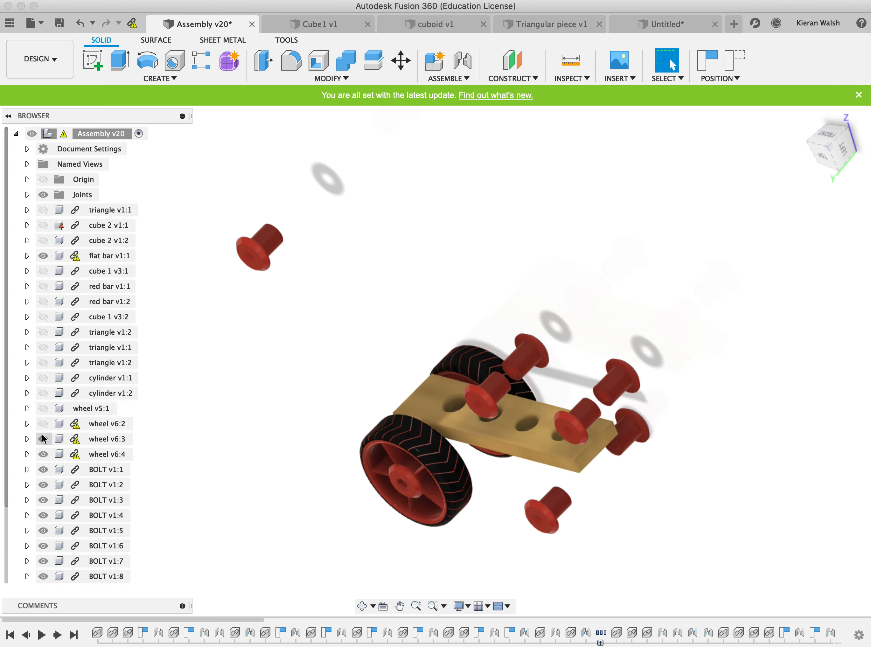
pyautogui.click(43, 439)
pyautogui.click(43, 454)
# Step: Hide the components BOLT v1:1 through BOLT v1:8 so the flat bar can be inspected on its own
pyautogui.click(44, 469)
pyautogui.click(43, 484)
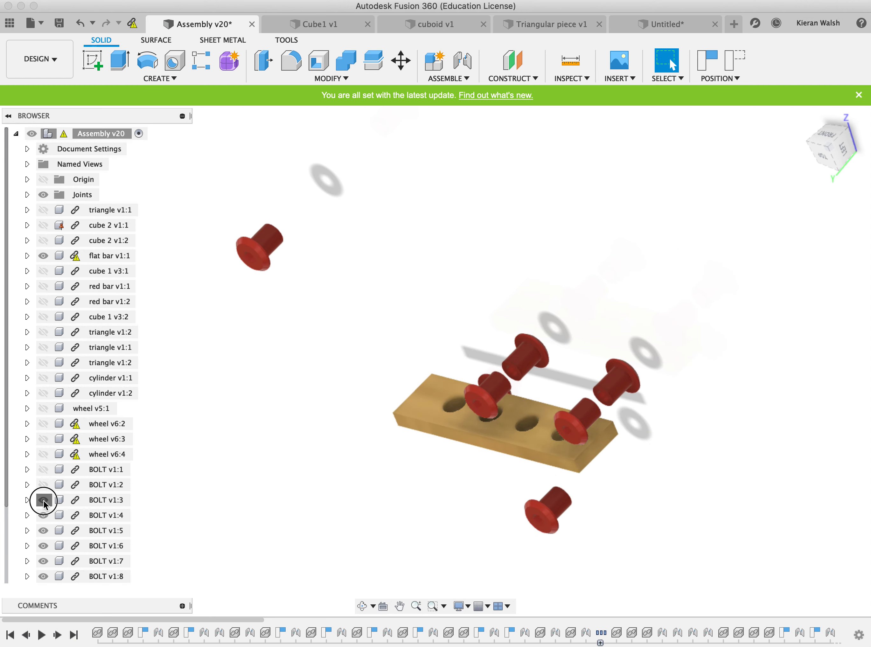
pyautogui.click(43, 500)
pyautogui.click(44, 516)
pyautogui.click(43, 531)
pyautogui.click(43, 545)
pyautogui.click(43, 562)
pyautogui.click(43, 576)
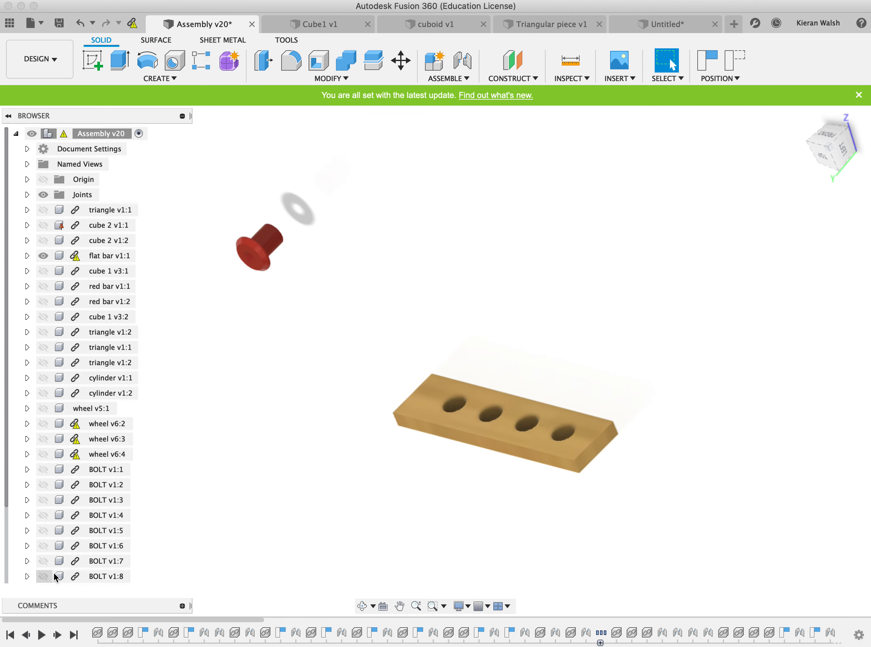
pyautogui.scroll(5, 517, 421)
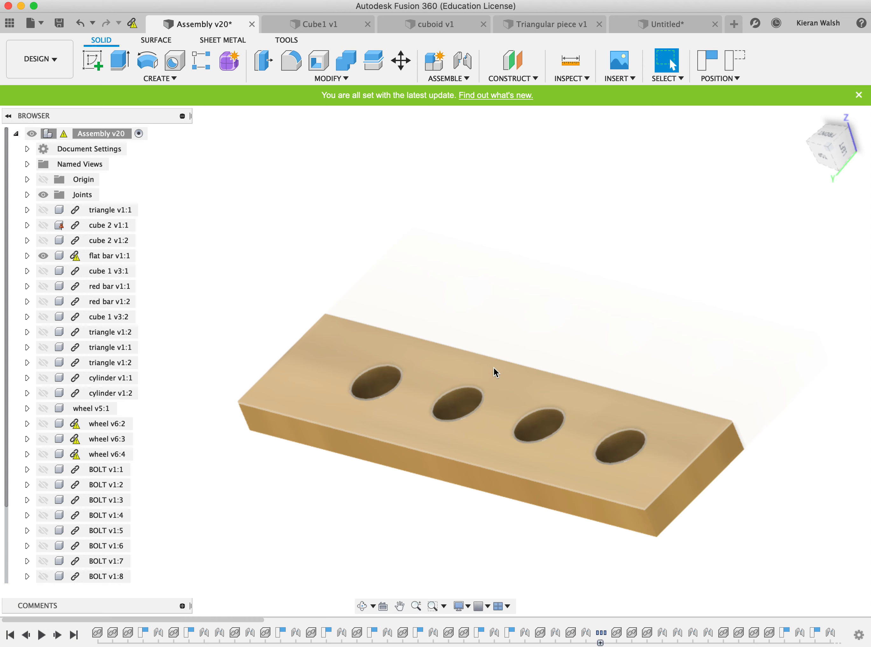
pyautogui.scroll(1, 475, 425)
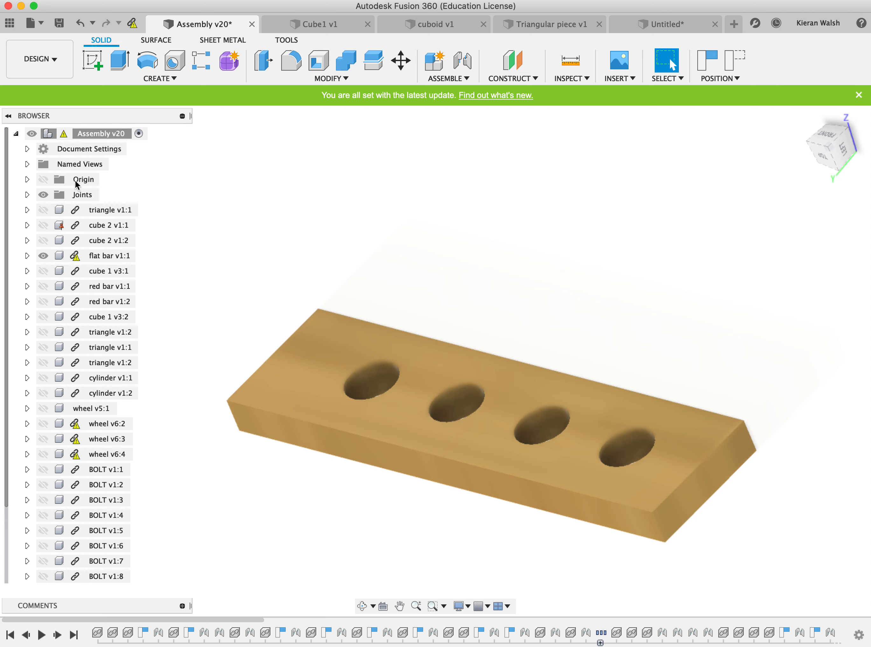
# Step: Show the origin, triangle v1:1, both cube 2 and cube 1 parts, both red bars and the first triangle v1:2
pyautogui.click(43, 179)
pyautogui.click(44, 210)
pyautogui.click(44, 226)
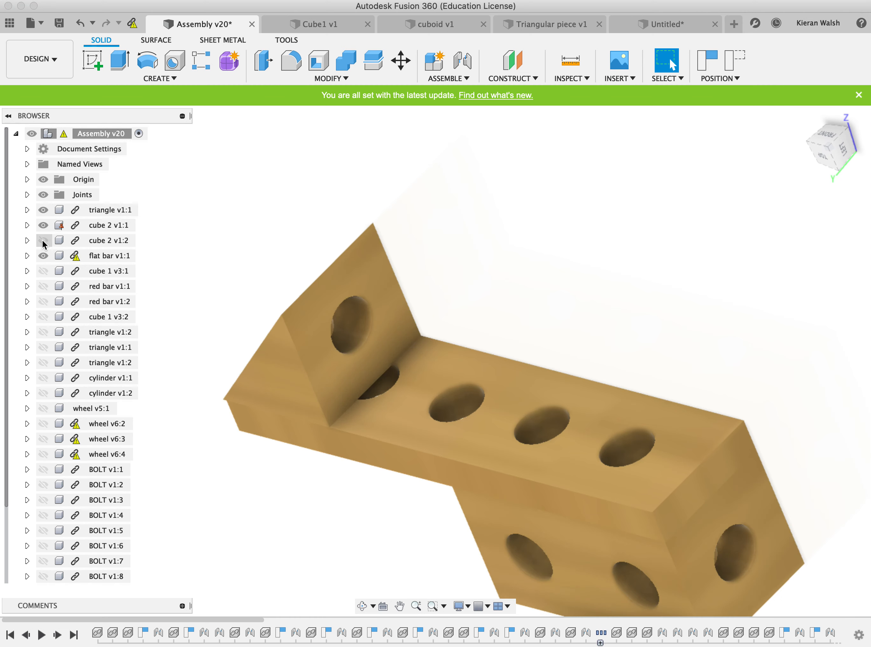
pyautogui.click(43, 240)
pyautogui.scroll(-2, 45, 281)
pyautogui.scroll(1, 45, 292)
pyautogui.click(45, 286)
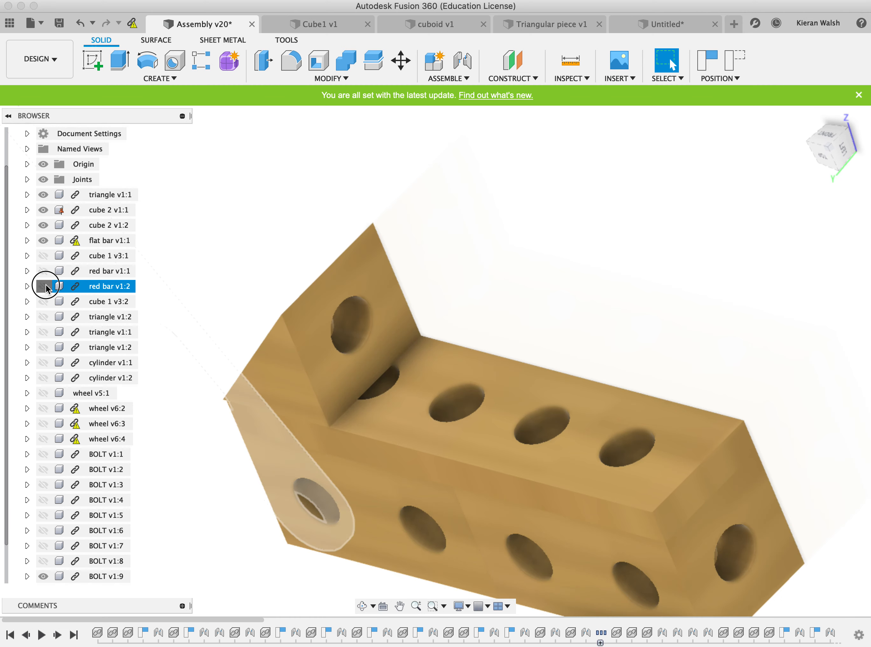
pyautogui.scroll(-1, 45, 278)
pyautogui.click(43, 255)
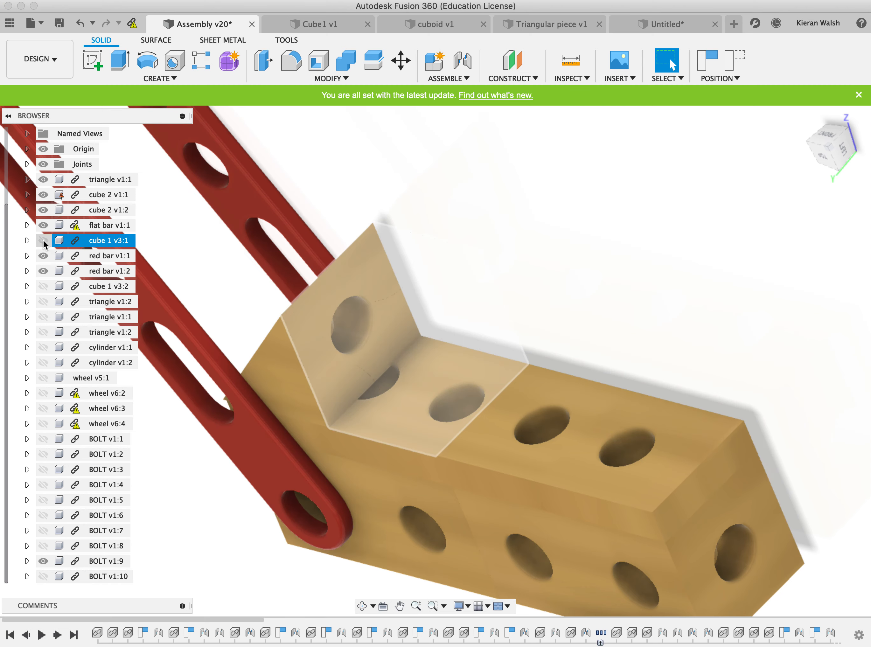
pyautogui.click(44, 240)
pyautogui.click(44, 302)
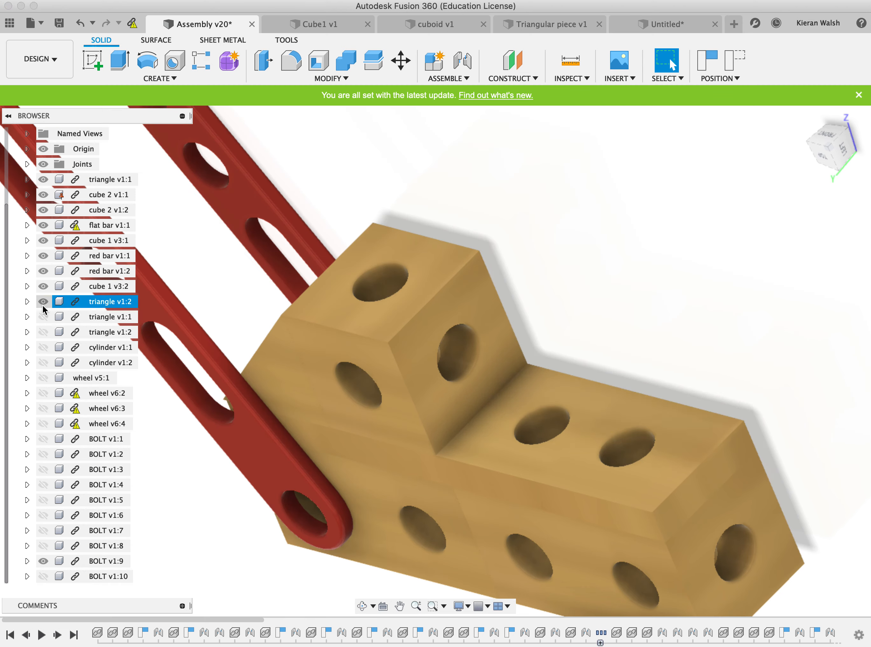
# Step: Show the remaining two triangle components, both cylinders and all four wheels in the assembly
pyautogui.click(44, 317)
pyautogui.click(43, 333)
pyautogui.click(43, 347)
pyautogui.click(43, 363)
pyautogui.click(43, 378)
pyautogui.click(44, 394)
pyautogui.click(44, 409)
pyautogui.click(43, 424)
# Step: Show the hidden bolts, BOLT v1:1 through BOLT v1:8 and BOLT v1:10
pyautogui.click(43, 439)
pyautogui.click(44, 455)
pyautogui.click(43, 470)
pyautogui.click(44, 485)
pyautogui.click(43, 500)
pyautogui.click(43, 516)
pyautogui.click(44, 531)
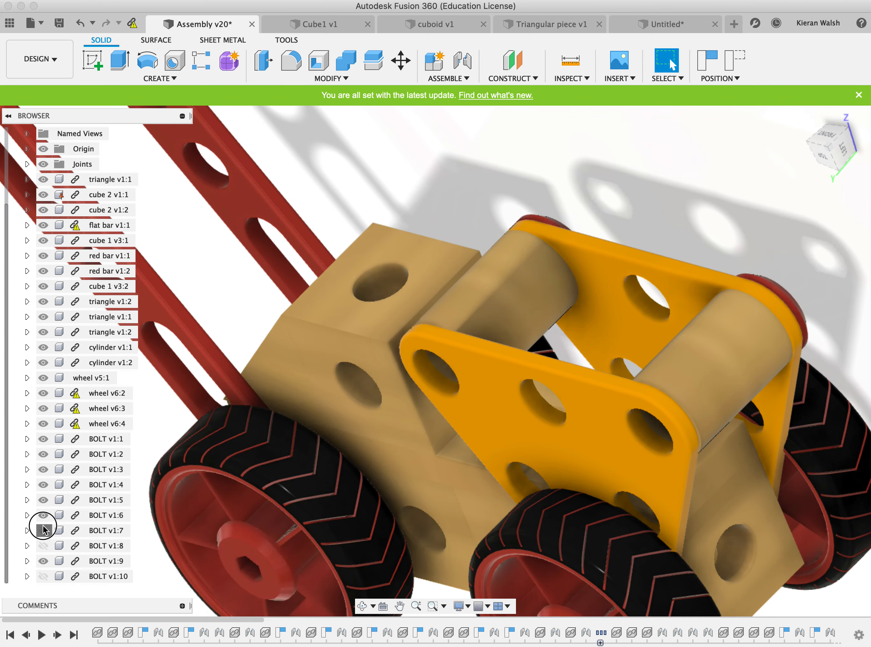
pyautogui.click(43, 546)
pyautogui.click(44, 576)
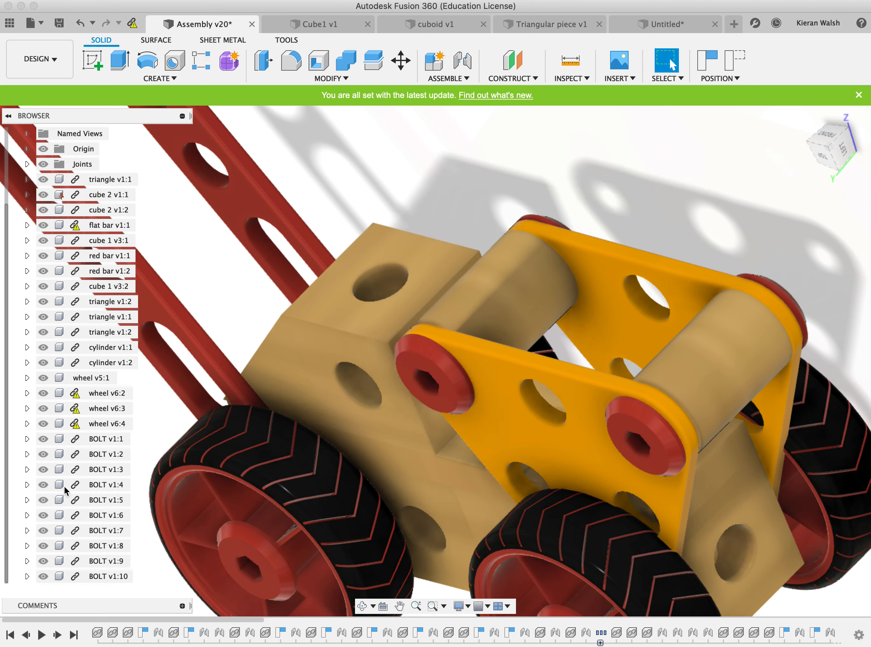
# Step: Create a new design and start a sketch on the horizontal (top) origin plane
pyautogui.click(733, 24)
pyautogui.click(98, 66)
pyautogui.click(451, 396)
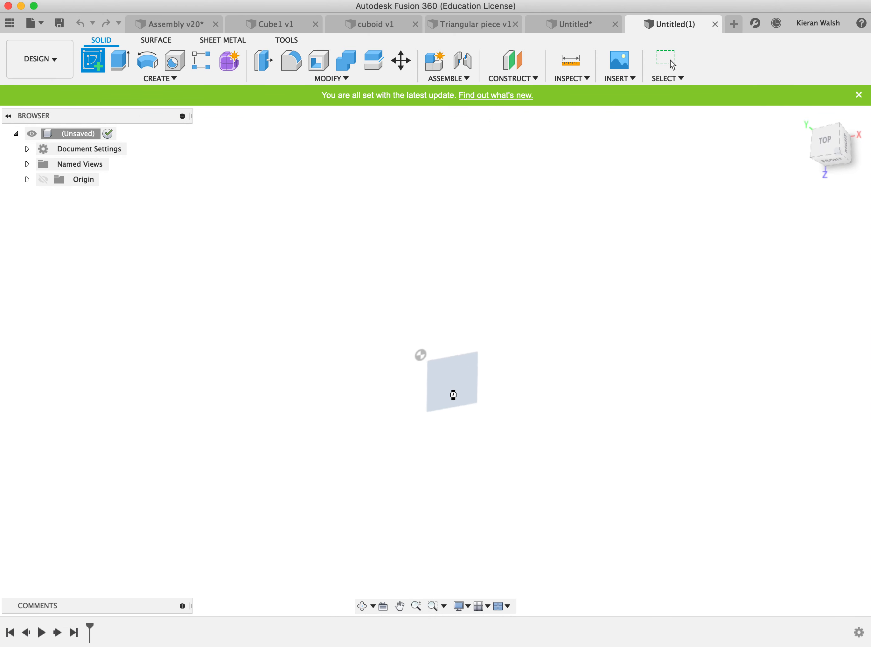
# Step: Draw a two-point rectangle from the origin, extending up and to the left, 120 mm wide and 30 mm high
pyautogui.click(120, 60)
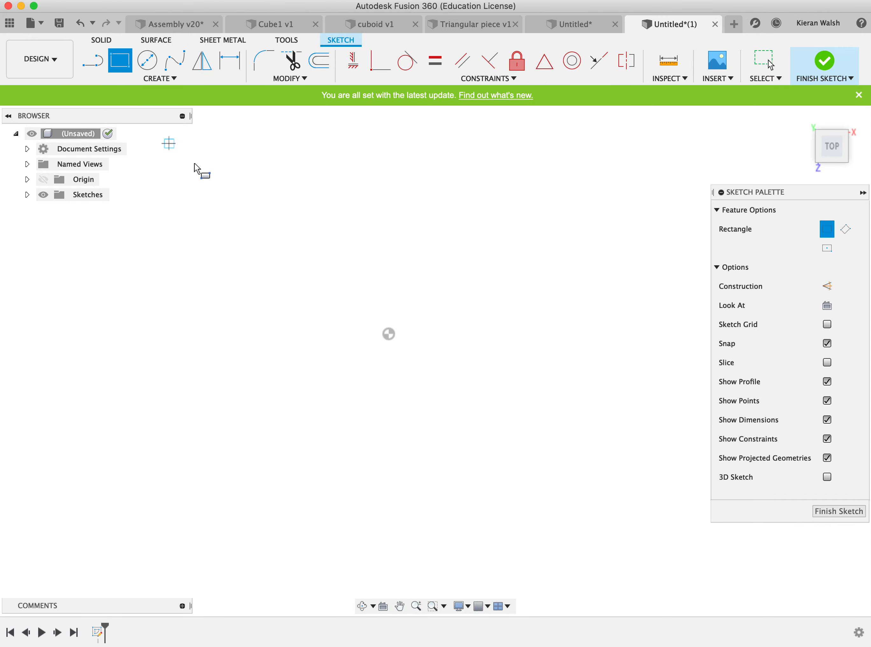
pyautogui.click(388, 334)
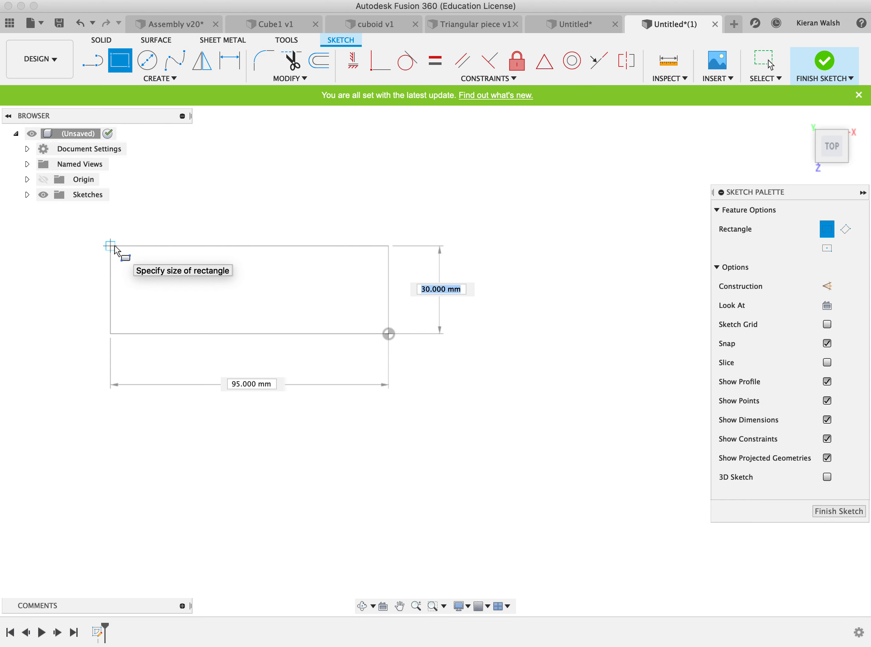
pyautogui.press('Tab')
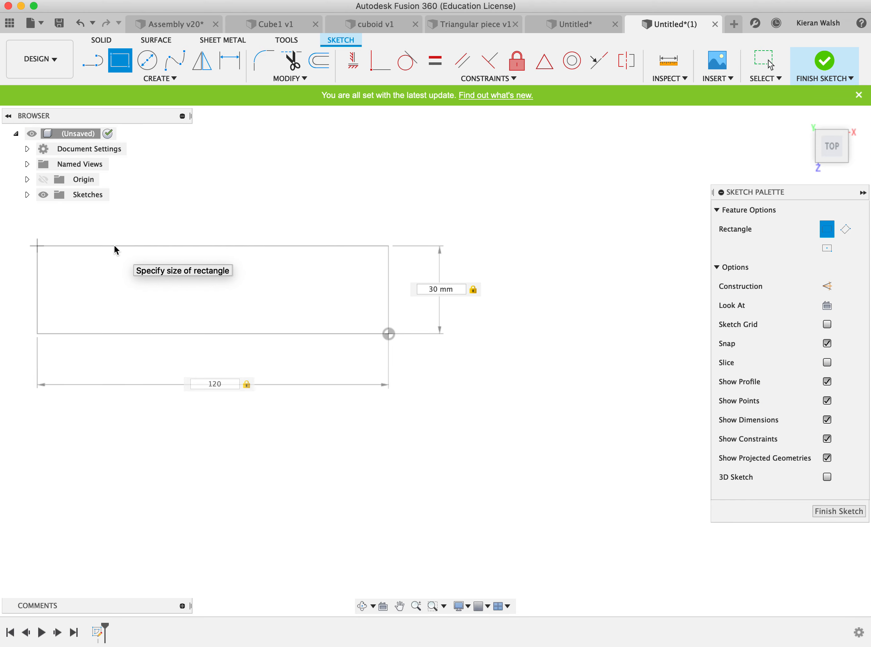
pyautogui.press('Return')
pyautogui.press('Return')
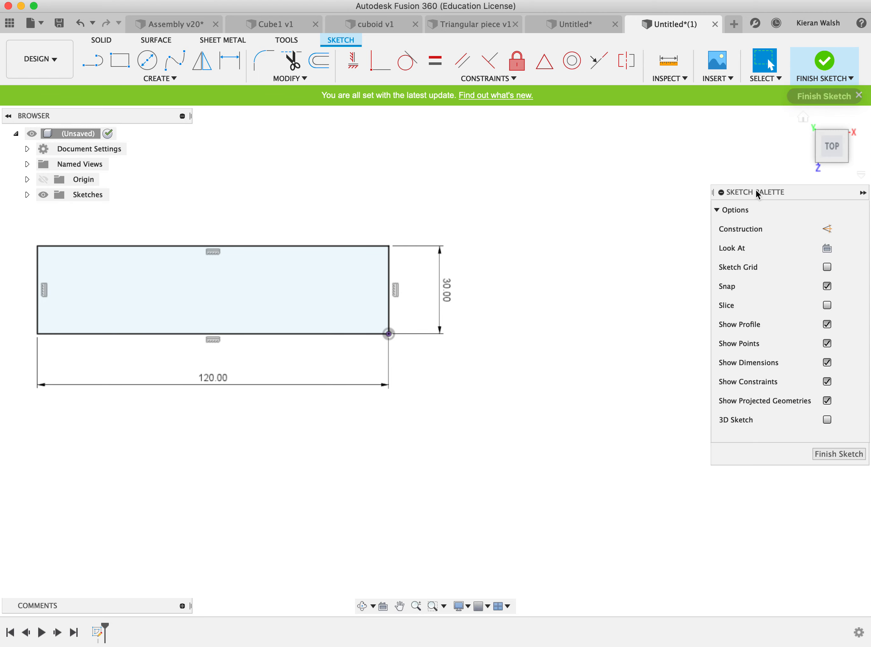
# Step: Draw a horizontal line across the rectangle between the midpoints of its two short sides
pyautogui.scroll(-5, 651, 259)
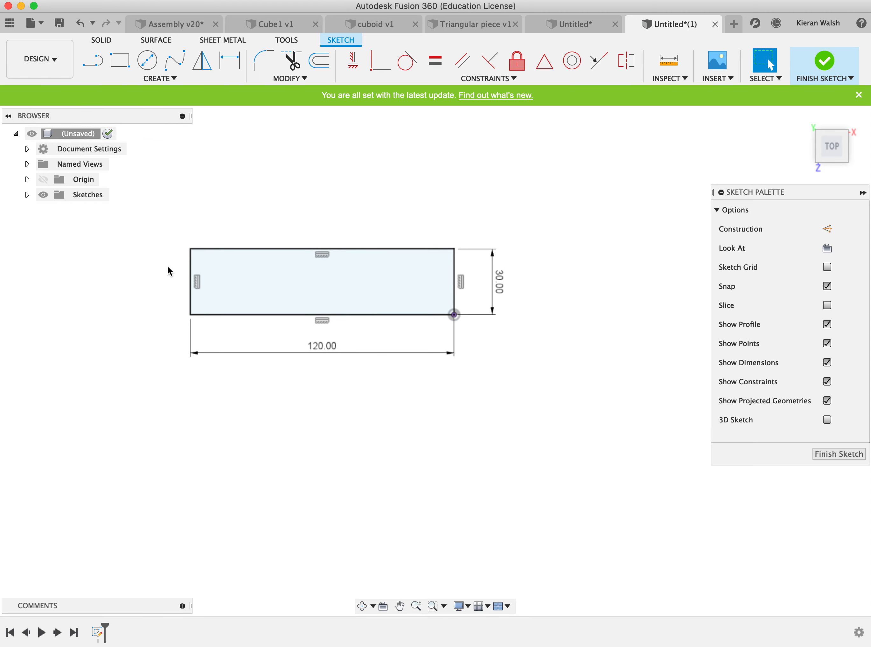
pyautogui.scroll(3, 169, 272)
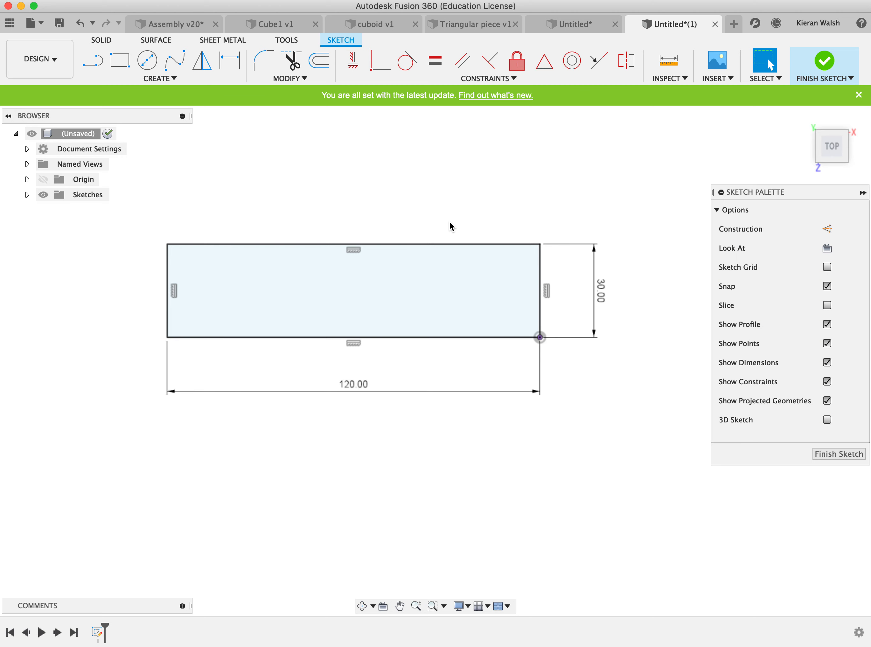
pyautogui.scroll(1, 450, 223)
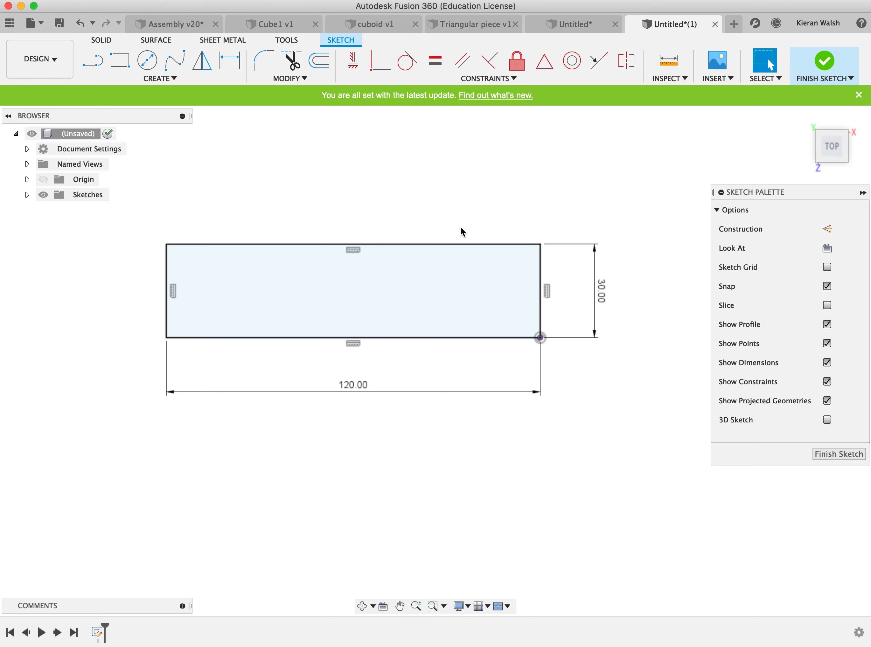
pyautogui.click(147, 60)
pyautogui.click(92, 62)
pyautogui.click(169, 292)
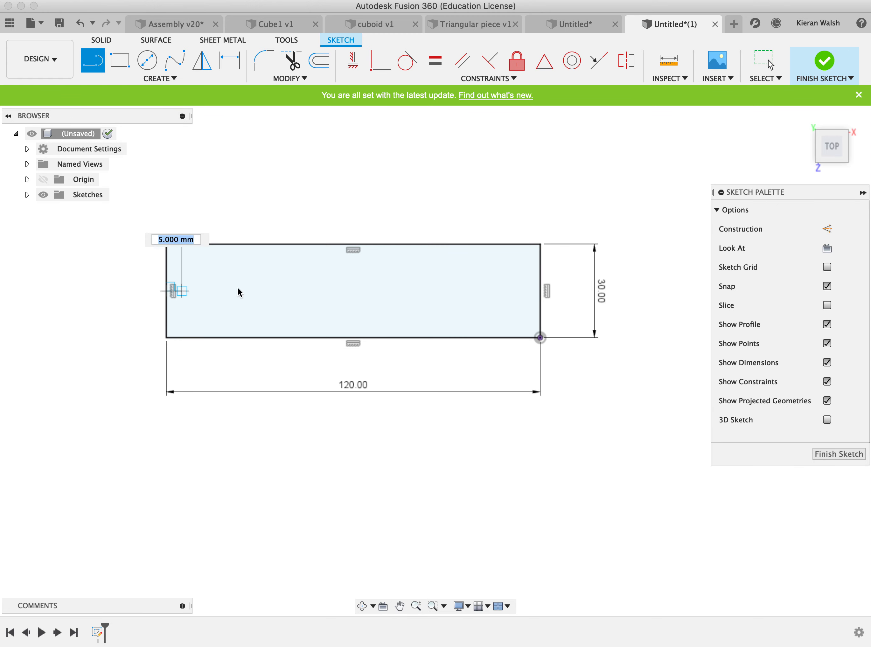
pyautogui.click(541, 292)
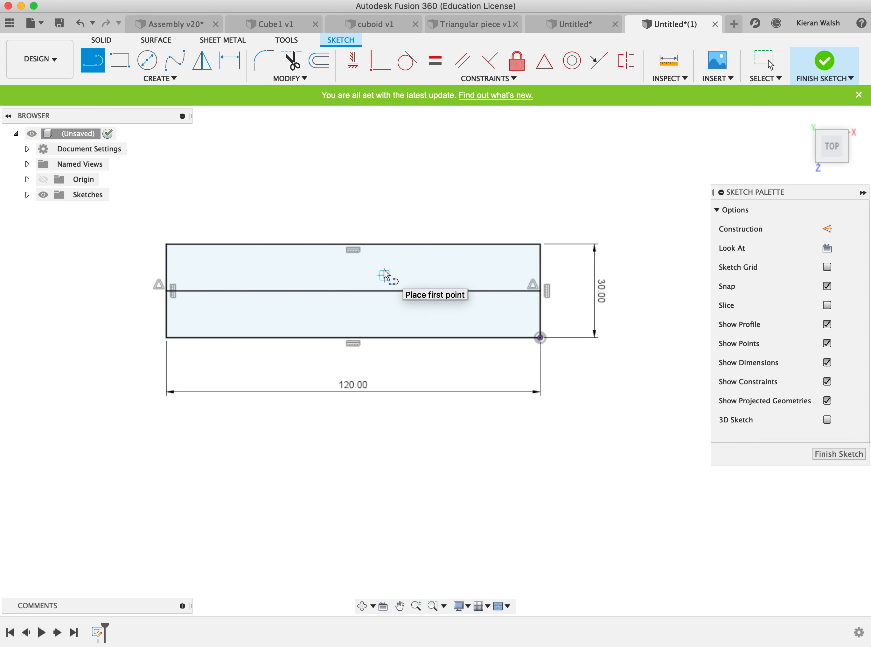
pyautogui.press('Escape')
# Step: Convert the rectangle's horizontal centre line to a construction line
pyautogui.click(345, 292)
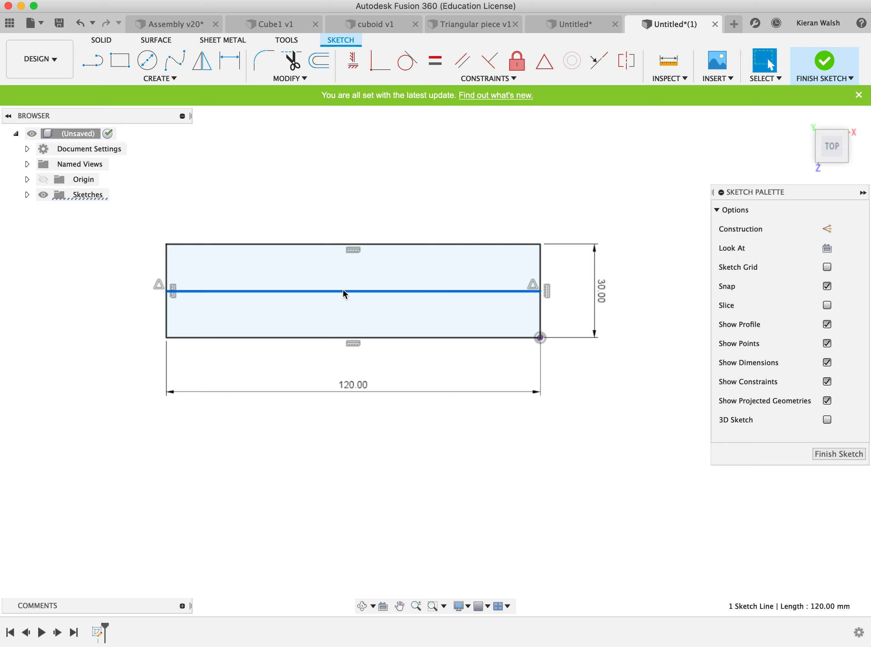
pyautogui.rightClick(345, 294)
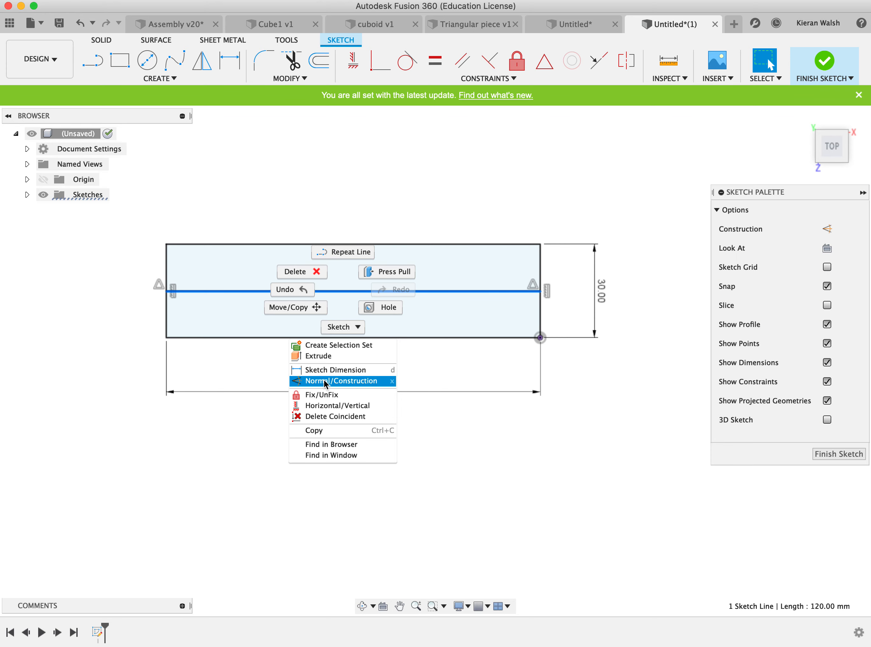
pyautogui.click(351, 381)
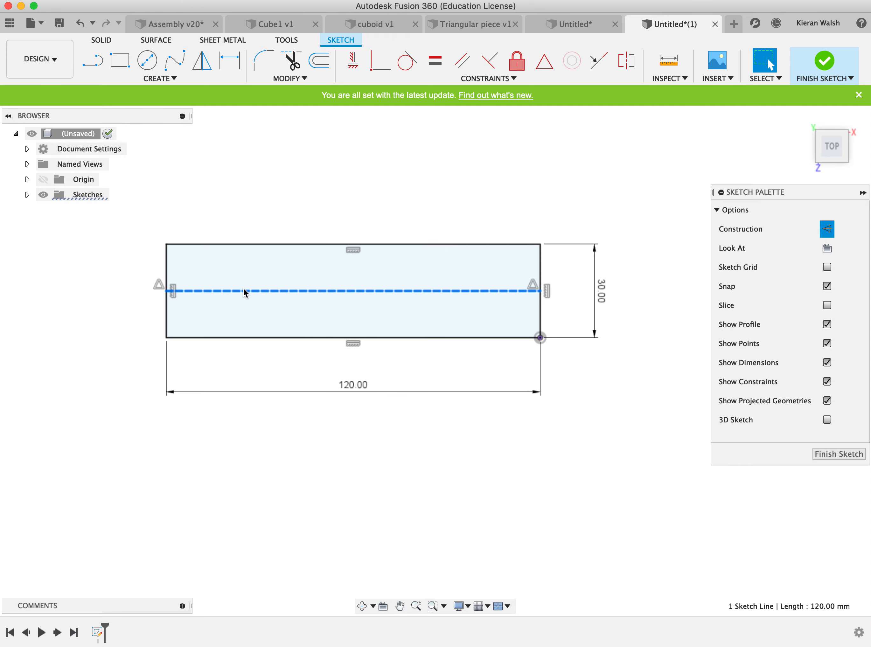
pyautogui.click(282, 205)
# Step: Draw two 12 mm diameter circles centred on the construction line in the left half of the rectangle
pyautogui.scroll(3, 284, 303)
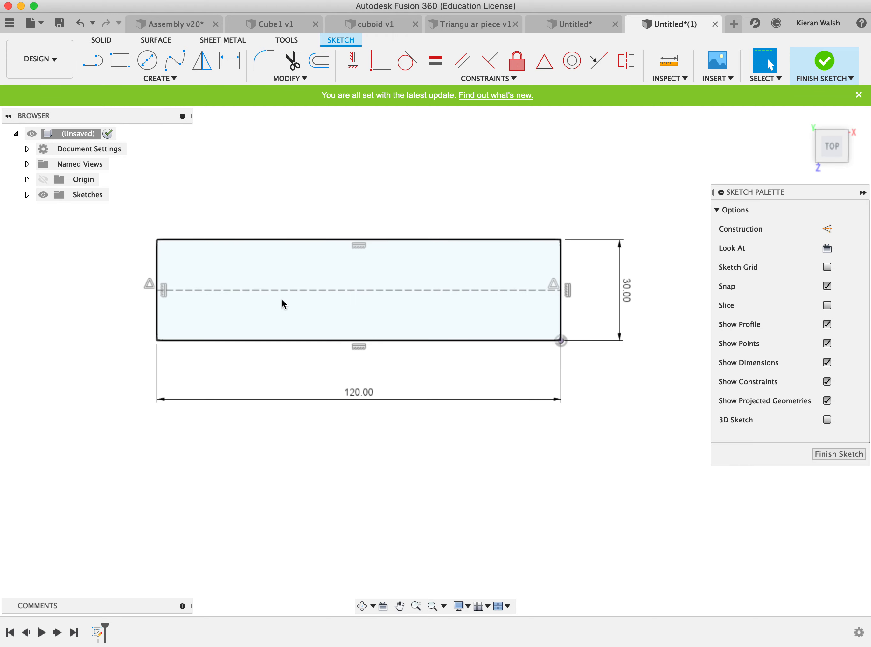
pyautogui.scroll(1, 284, 305)
pyautogui.click(147, 63)
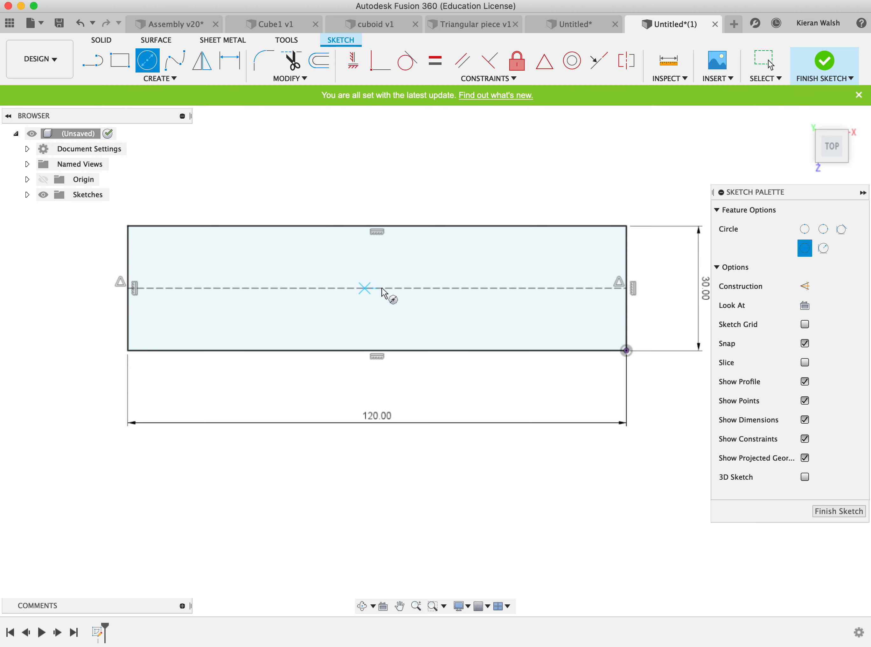
pyautogui.click(211, 288)
pyautogui.write('12')
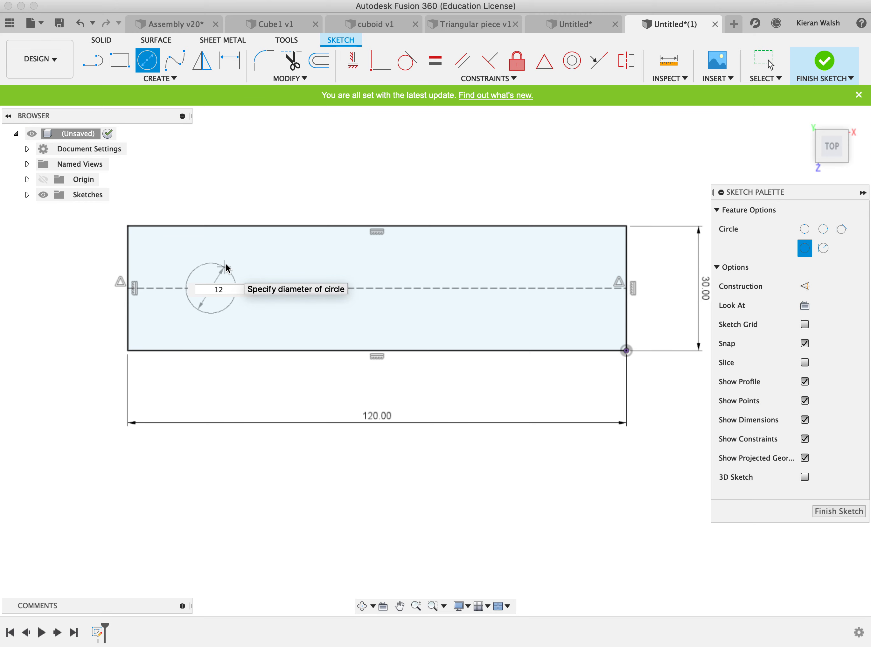
pyautogui.press('Return')
pyautogui.press('c')
pyautogui.click(315, 287)
pyautogui.write('12')
pyautogui.press('Return')
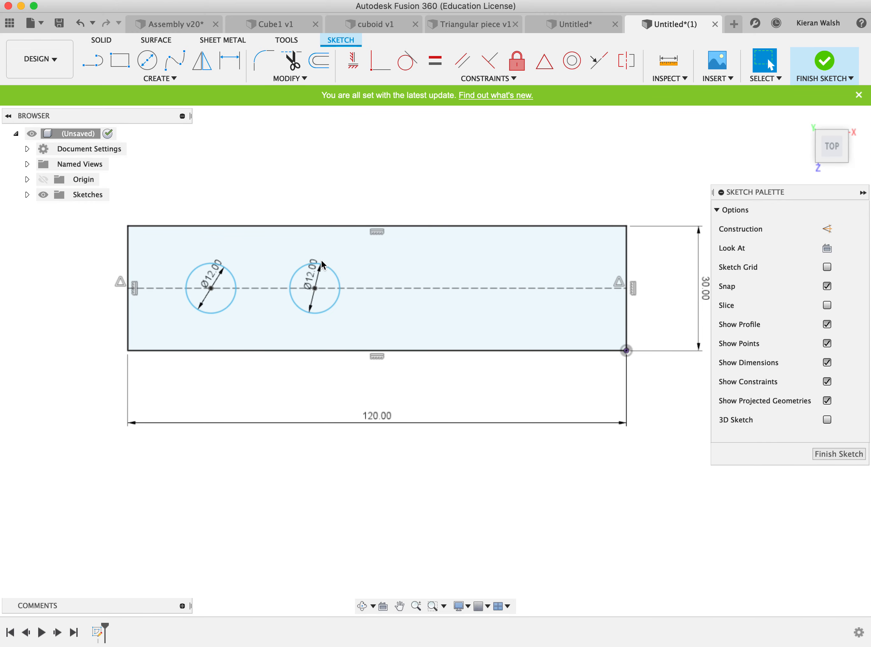
# Step: Draw two more 12 mm diameter circles centred on the construction line in the right half of the rectangle
pyautogui.press('c')
pyautogui.click(418, 288)
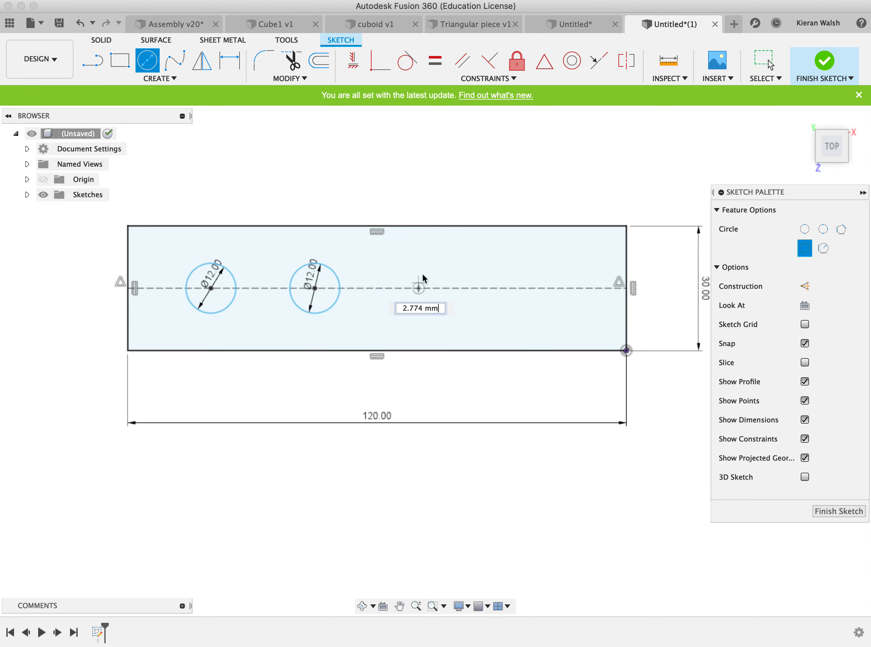
pyautogui.write('12')
pyautogui.press('Return')
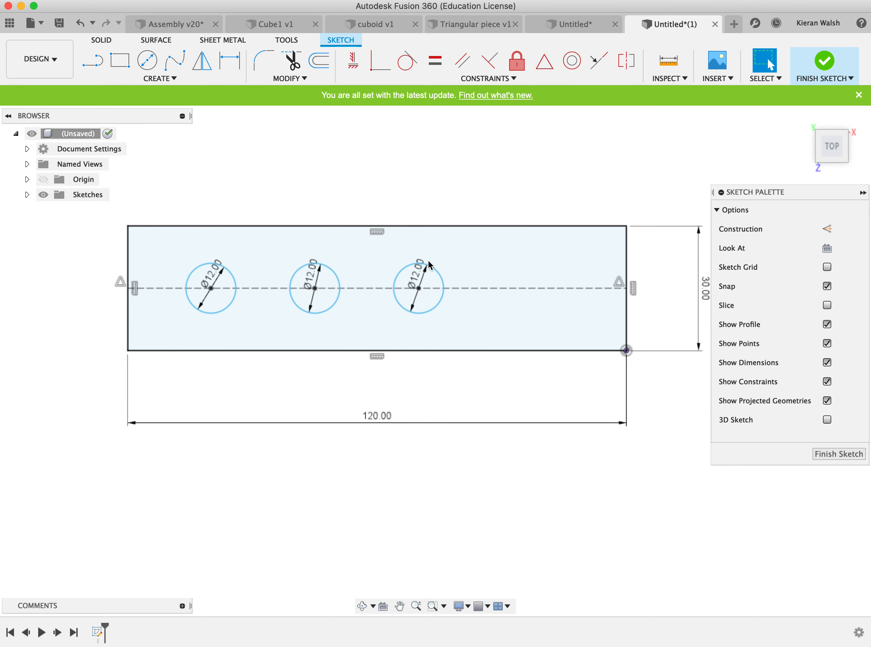
pyautogui.press('c')
pyautogui.click(523, 288)
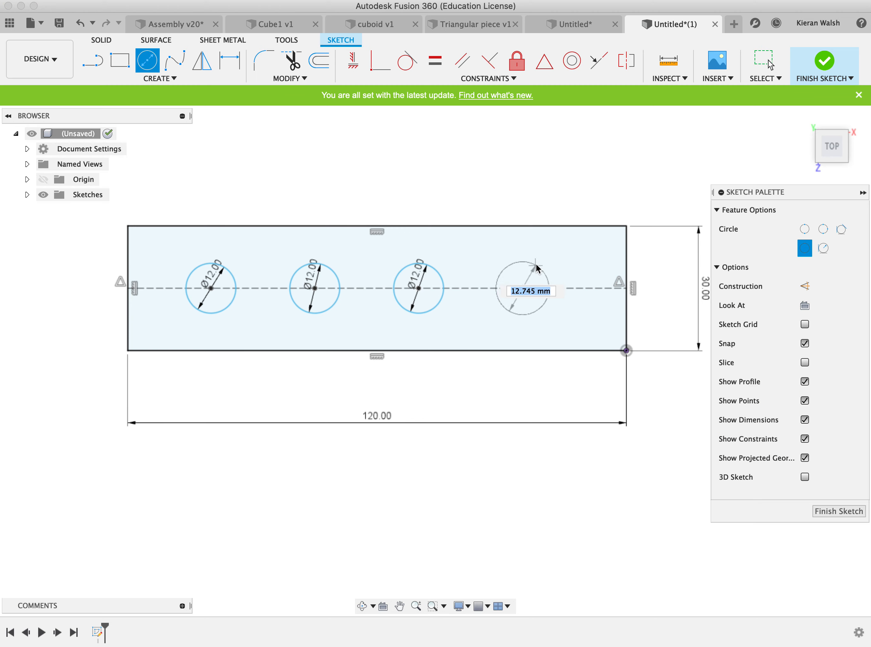
pyautogui.write('12')
pyautogui.press('Return')
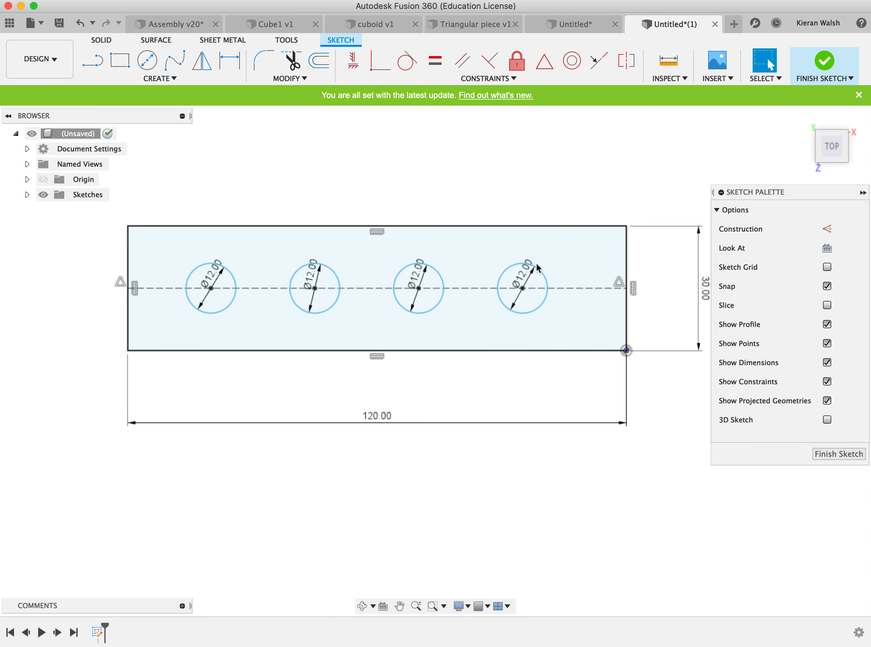
pyautogui.click(308, 291)
pyautogui.click(520, 290)
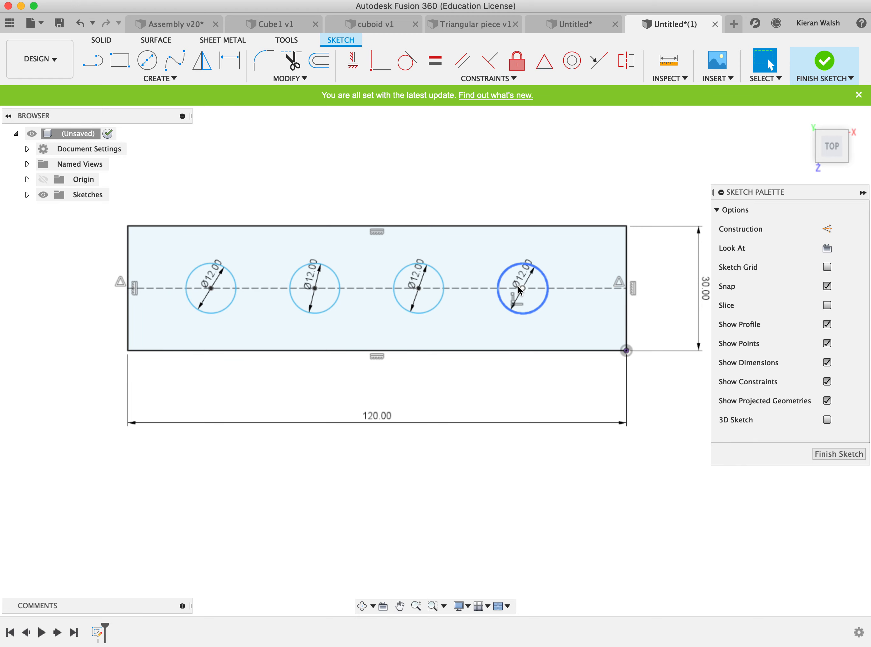
# Step: Dimension the leftmost circle's centre 15 mm from the rectangle's left short side
pyautogui.scroll(-1, 520, 291)
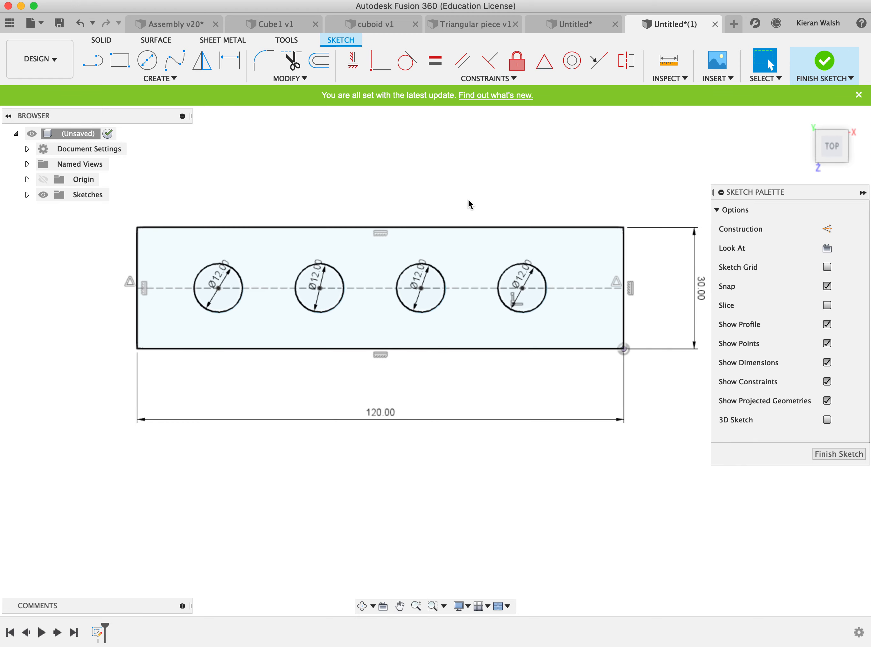
pyautogui.click(233, 61)
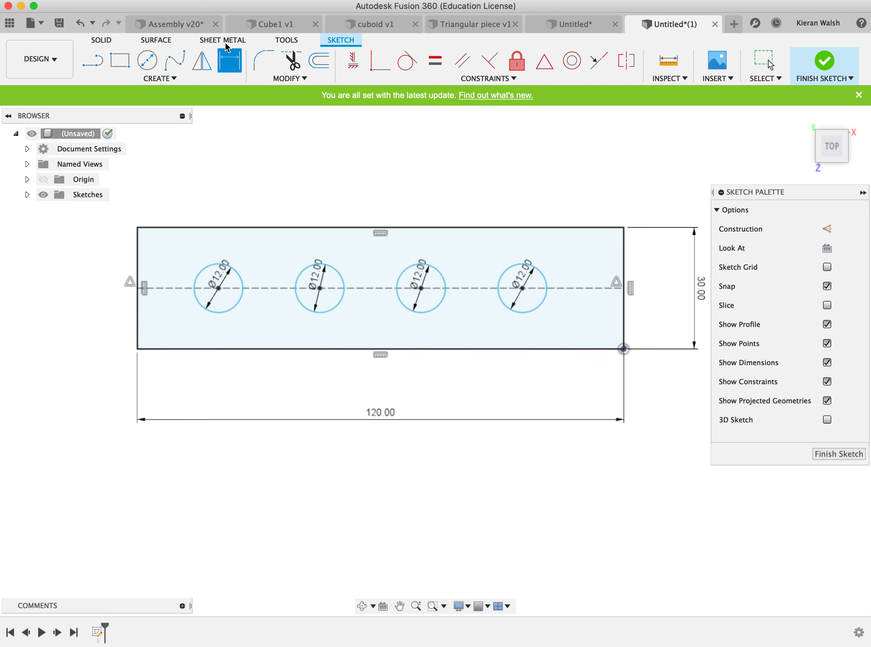
pyautogui.click(141, 272)
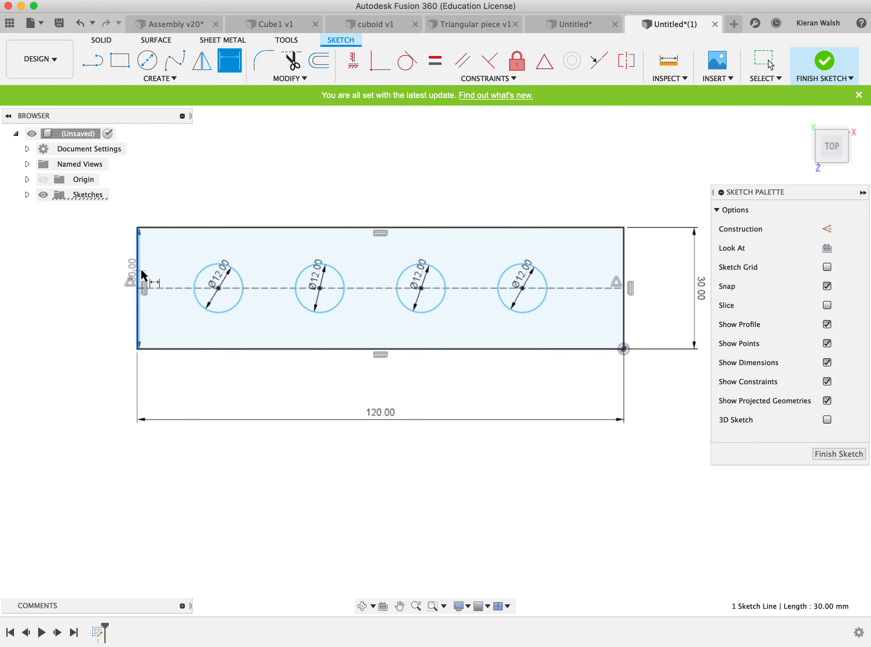
pyautogui.press('Escape')
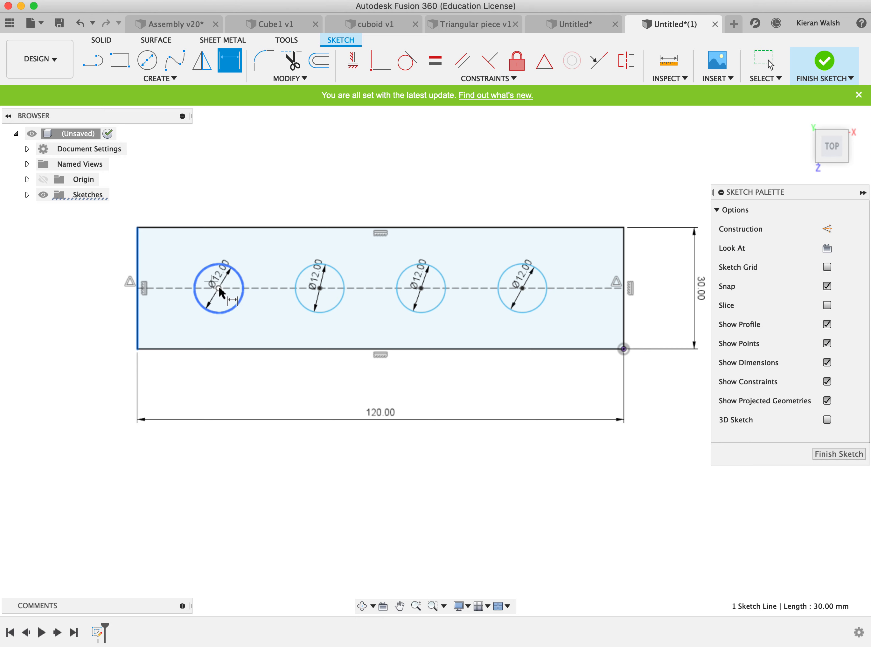
pyautogui.click(219, 289)
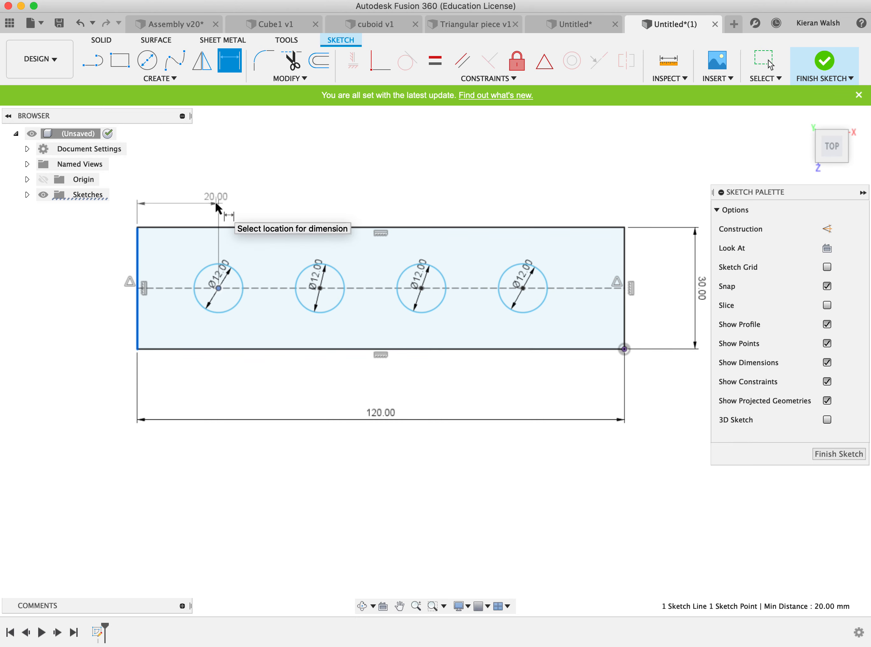
pyautogui.click(202, 204)
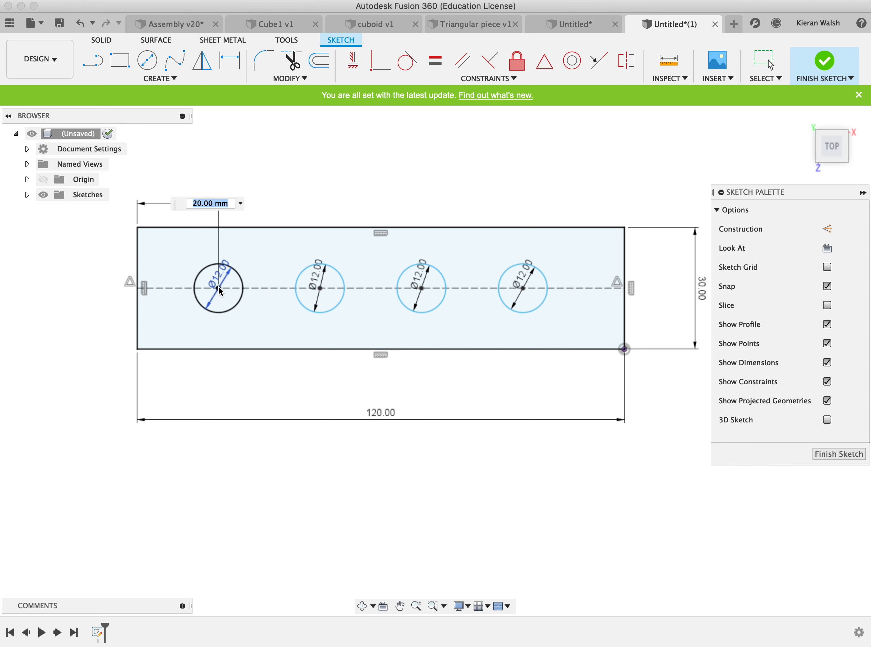
pyautogui.press('Return')
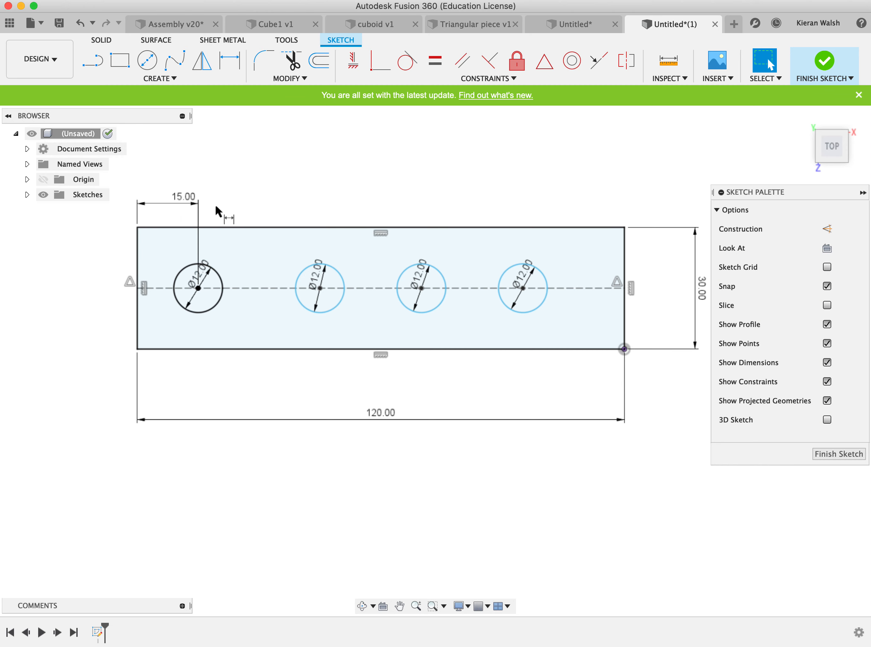
# Step: Dimension the rightmost circle's centre 15 mm from the rectangle's right short side
pyautogui.click(624, 280)
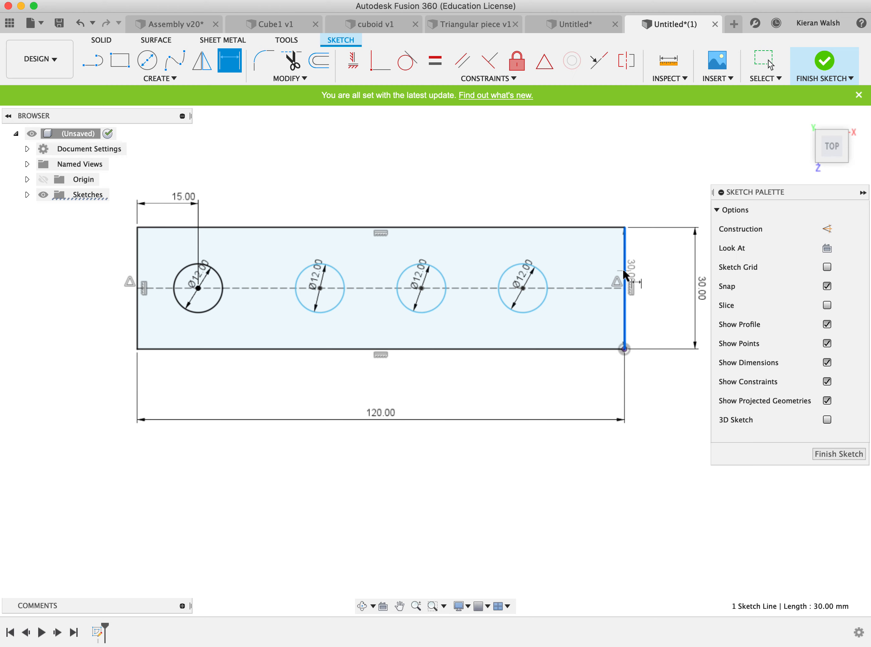
pyautogui.click(524, 289)
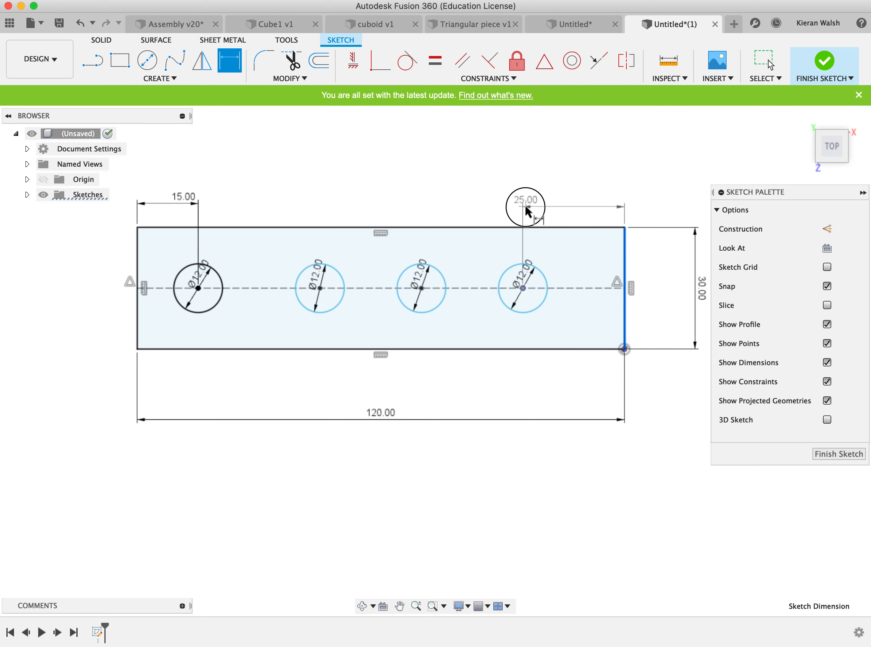
pyautogui.click(526, 206)
pyautogui.press('Return')
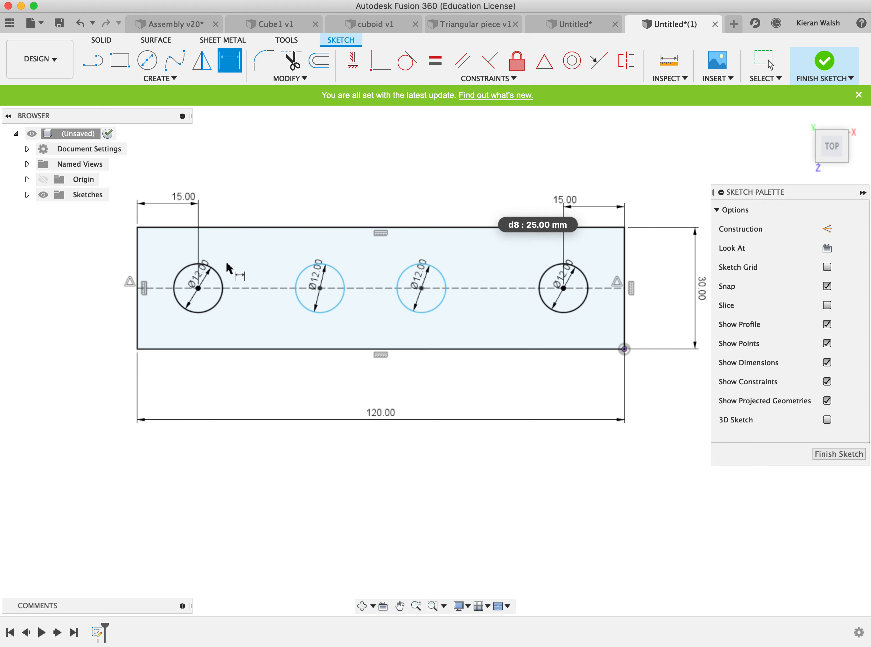
# Step: Dimension the centre spacing from the first to the second circle and from the second to the third circle at 30 mm each
pyautogui.click(198, 289)
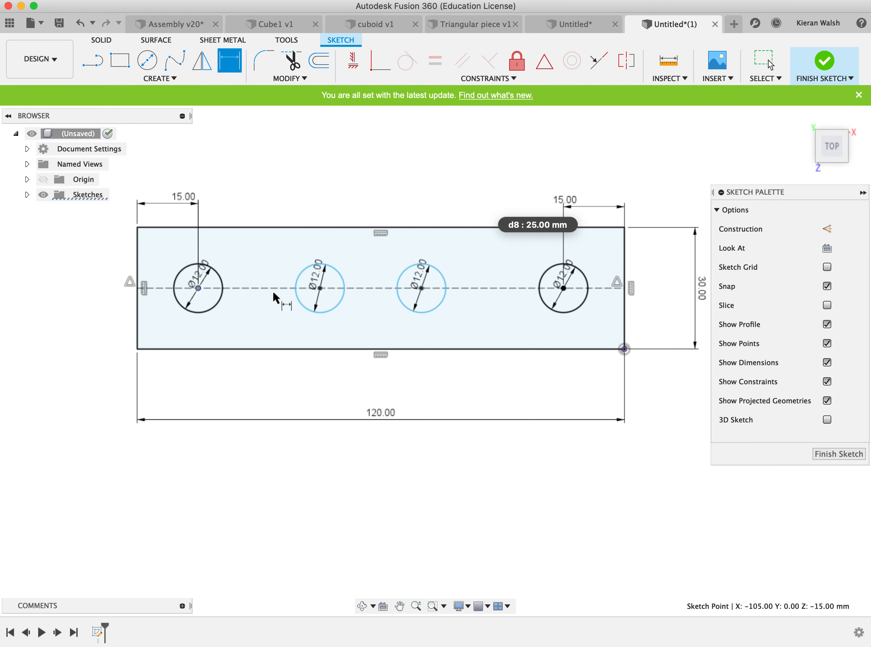
pyautogui.click(320, 288)
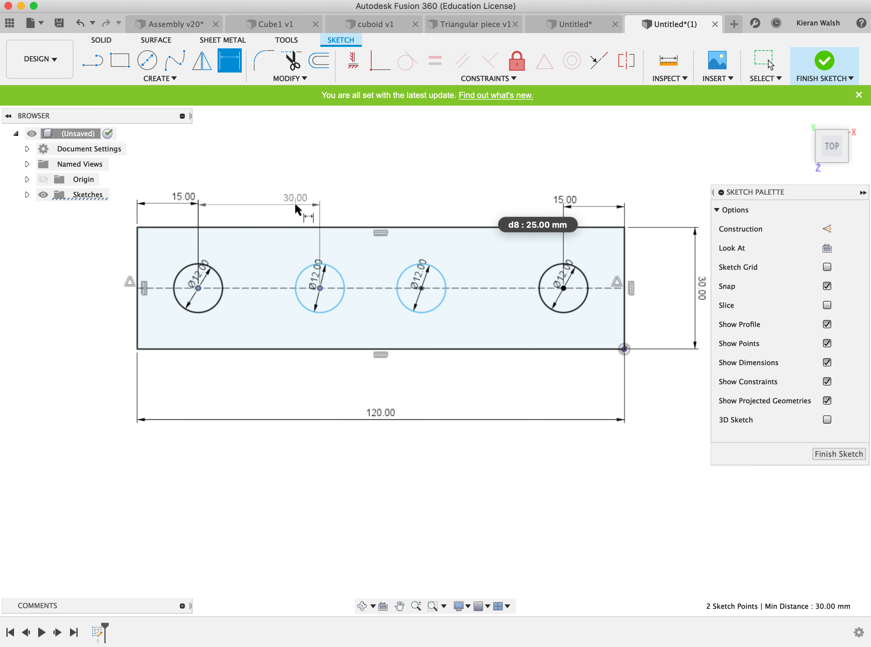
pyautogui.click(307, 202)
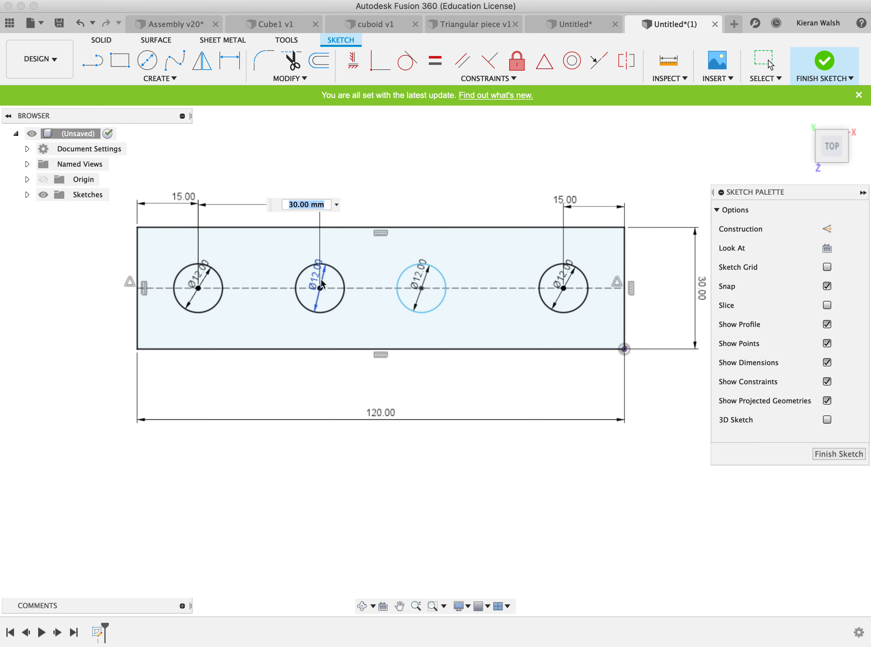
pyautogui.click(230, 62)
pyautogui.click(320, 288)
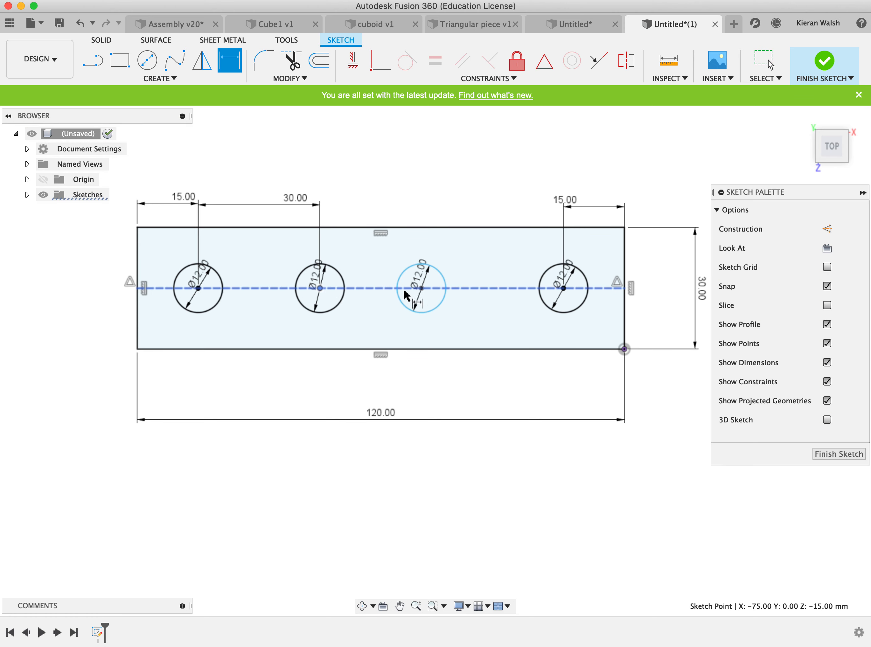
pyautogui.click(421, 288)
pyautogui.click(422, 208)
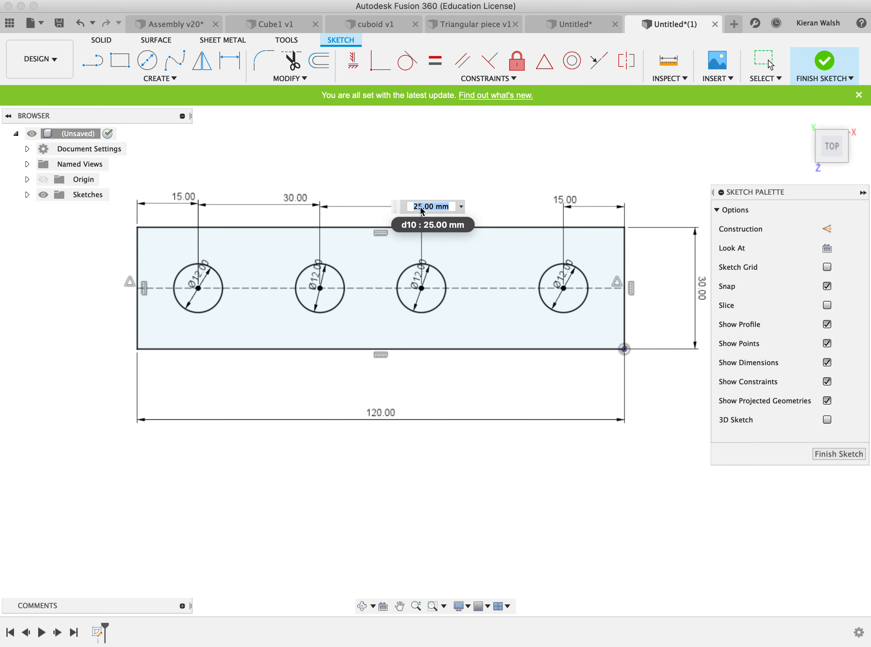
pyautogui.write('30')
pyautogui.press('Return')
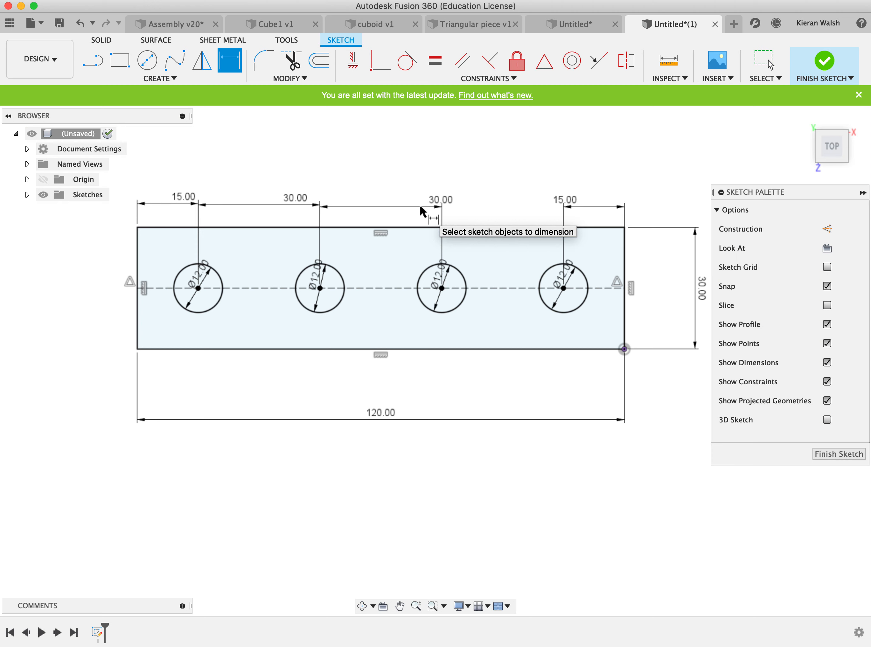
# Step: Try to dimension the centre spacing between the third and fourth circles
pyautogui.click(563, 288)
pyautogui.click(442, 288)
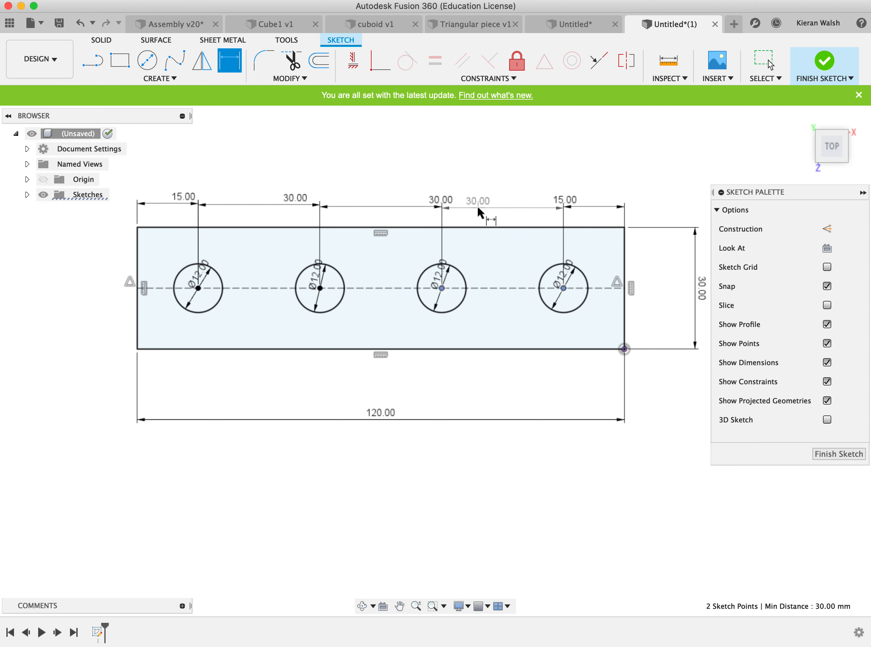
pyautogui.click(480, 213)
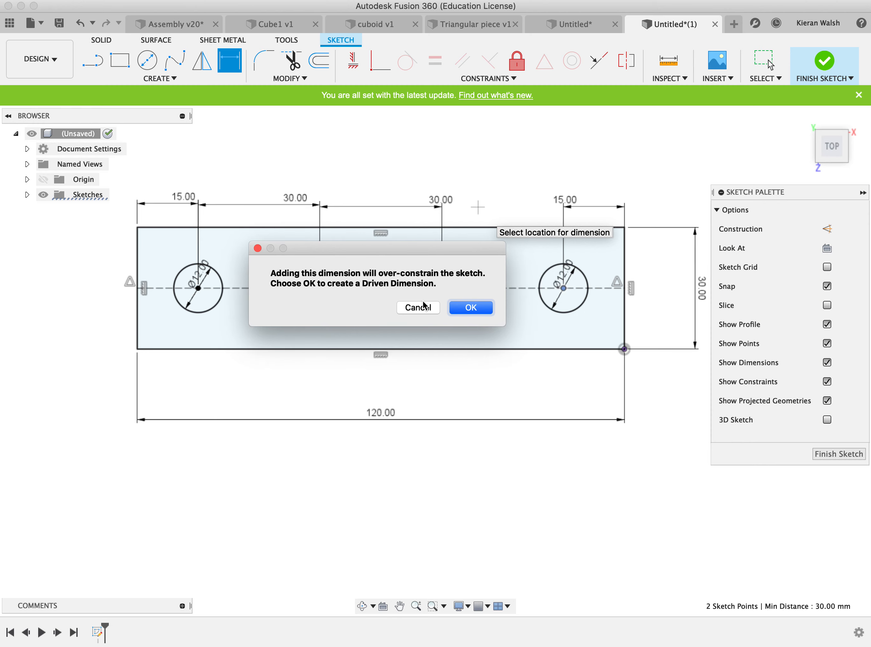
pyautogui.click(426, 310)
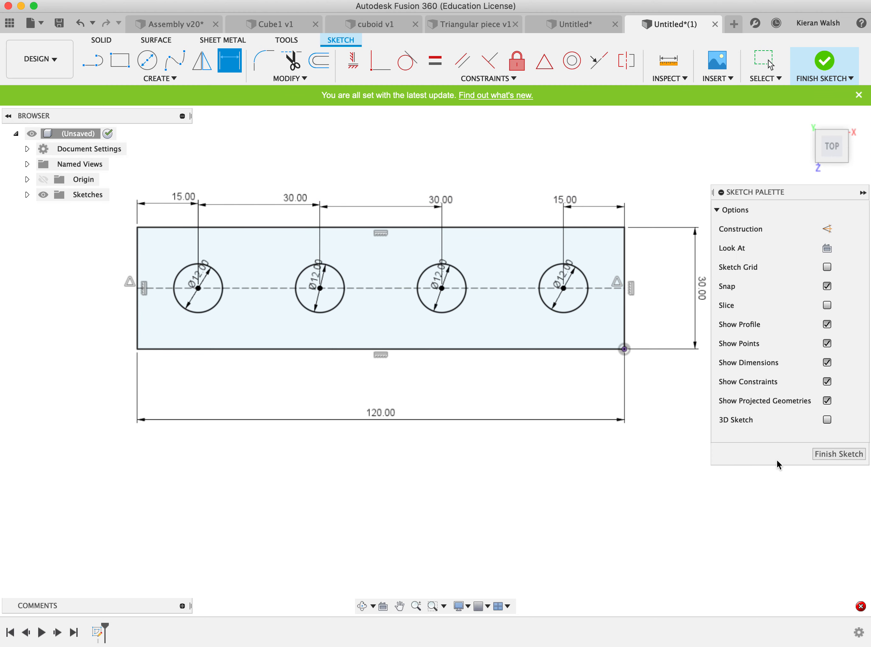
# Step: Finish the sketch and extrude the rectangular profile around the four holes 8 mm as a new body
pyautogui.click(839, 455)
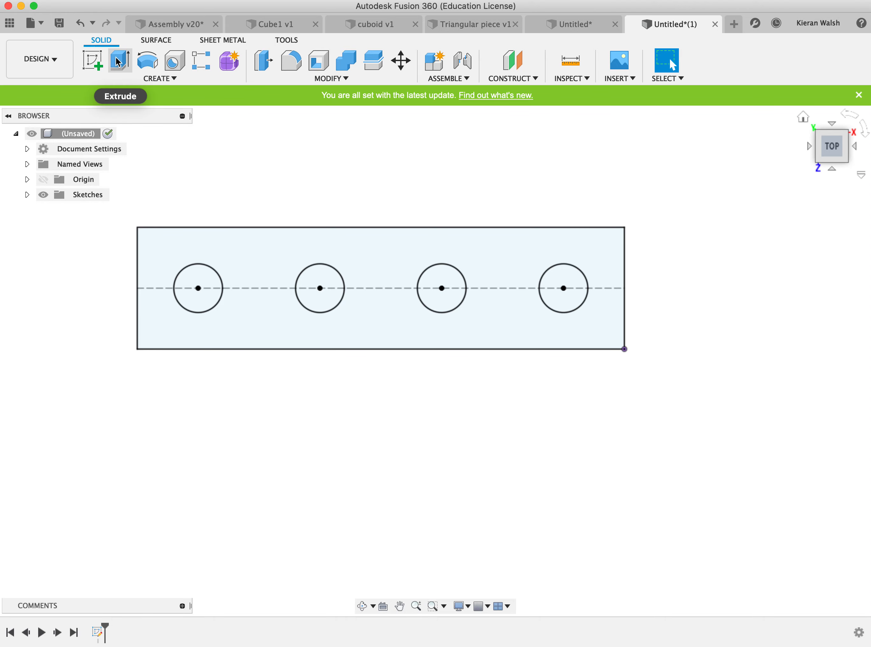
pyautogui.moveTo(832, 152); pyautogui.dragTo(834, 95)
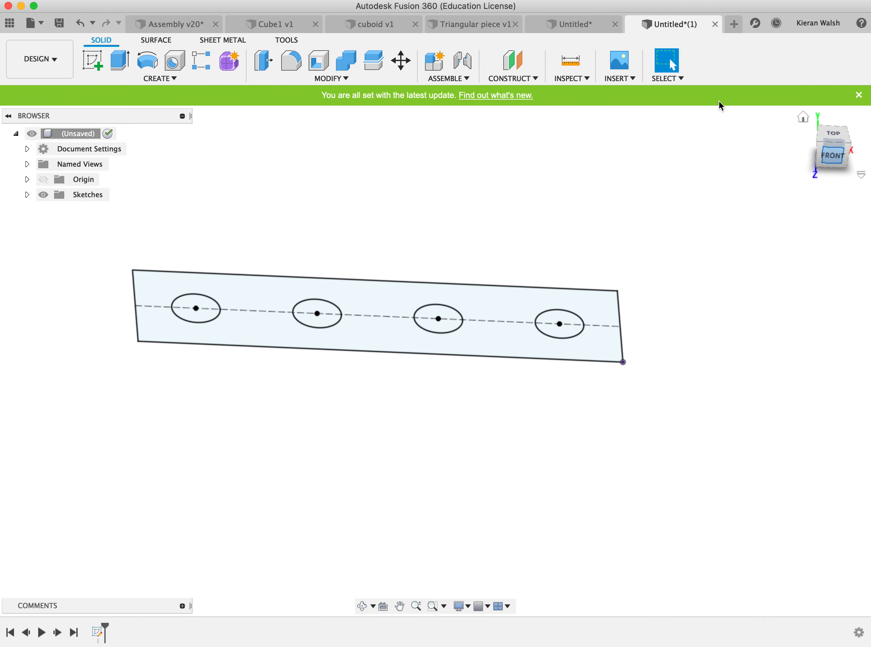
pyautogui.click(119, 62)
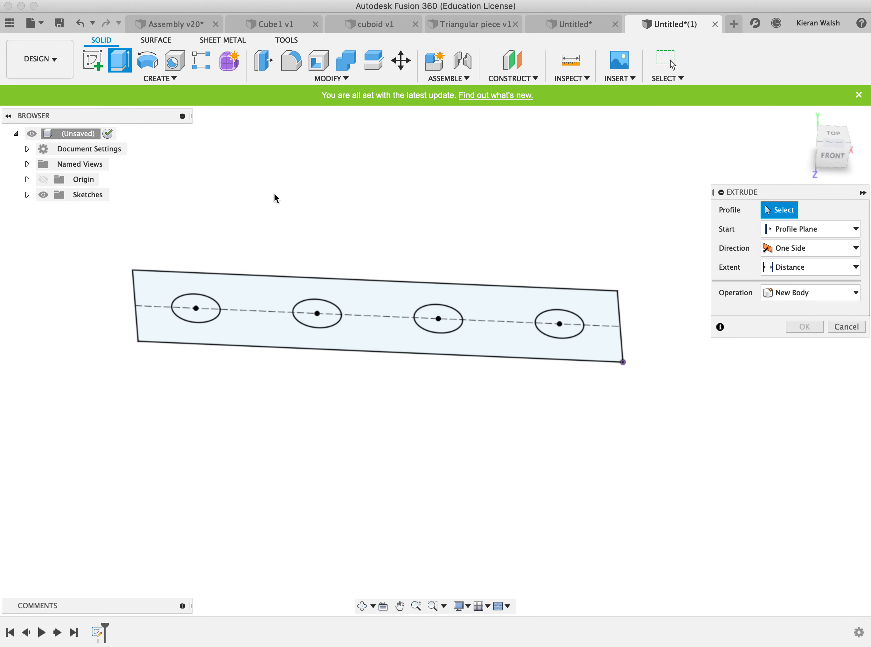
pyautogui.click(377, 294)
pyautogui.moveTo(378, 305); pyautogui.dragTo(381, 275)
pyautogui.click(817, 290)
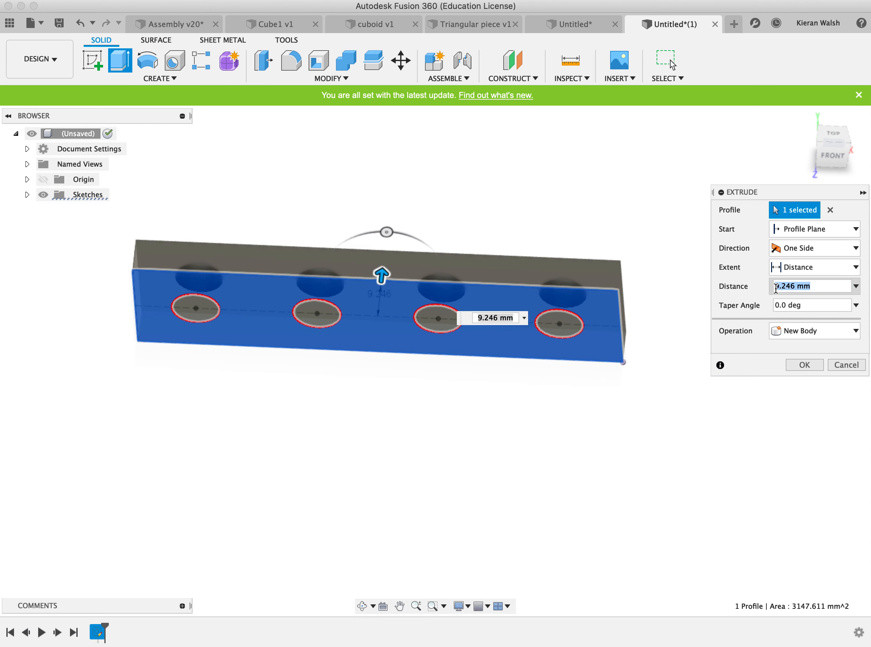
pyautogui.write('8')
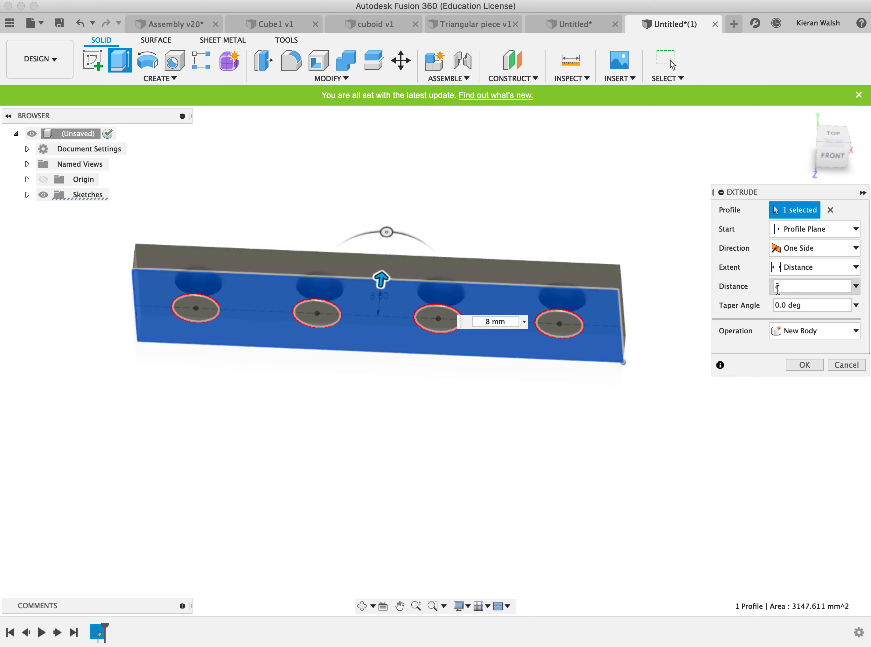
pyautogui.click(814, 367)
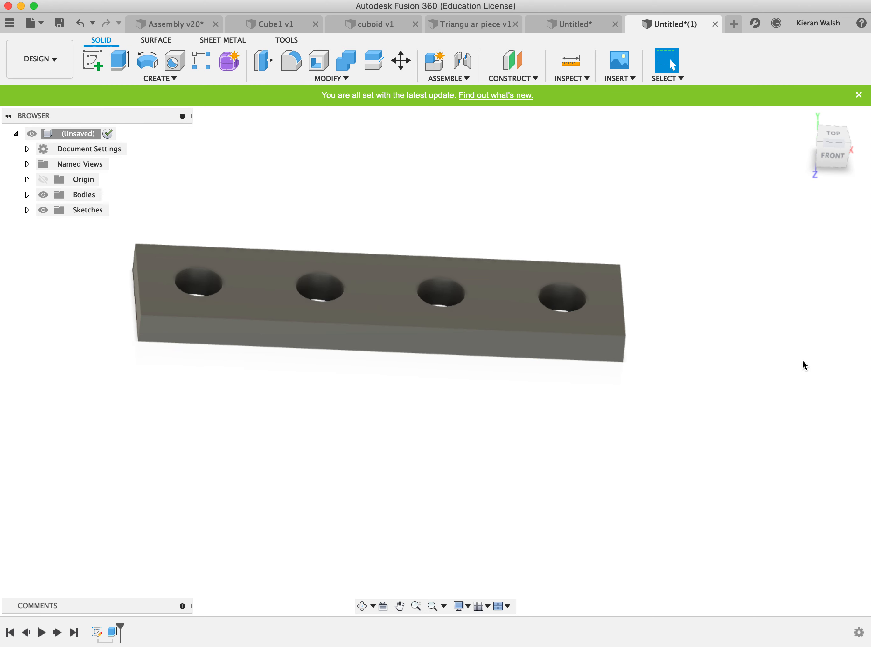
# Step: Save the design as "Rectangular Bar" in the default project location
pyautogui.scroll(1, 343, 295)
pyautogui.scroll(2, 341, 294)
pyautogui.scroll(-1, 342, 293)
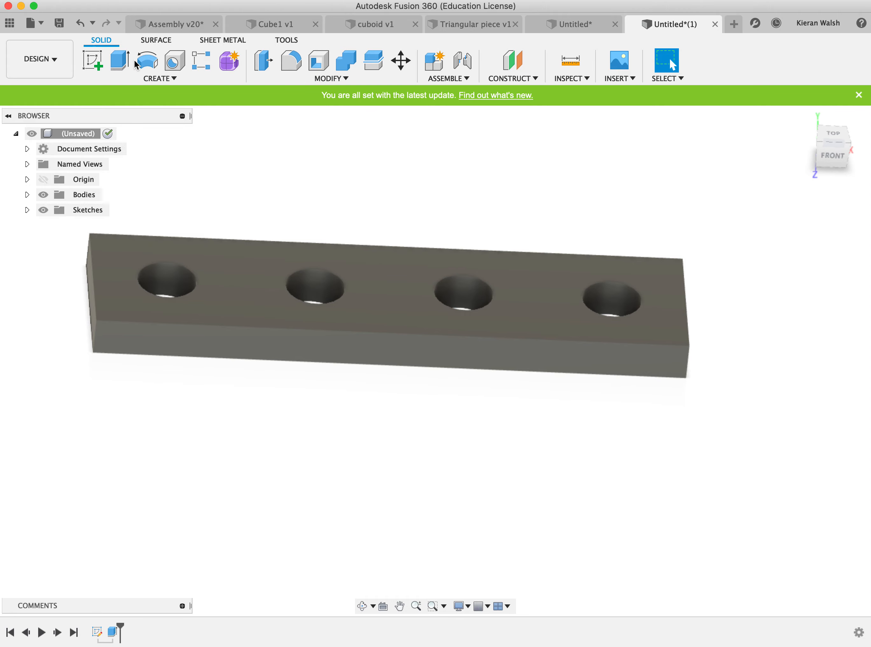
pyautogui.click(59, 24)
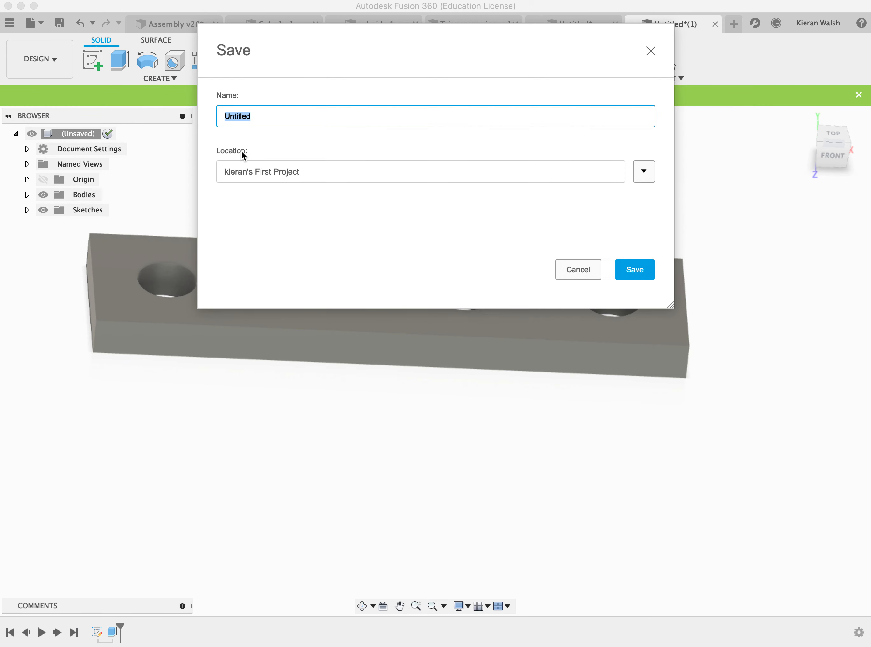
pyautogui.write('Rectangular Bar')
pyautogui.click(632, 268)
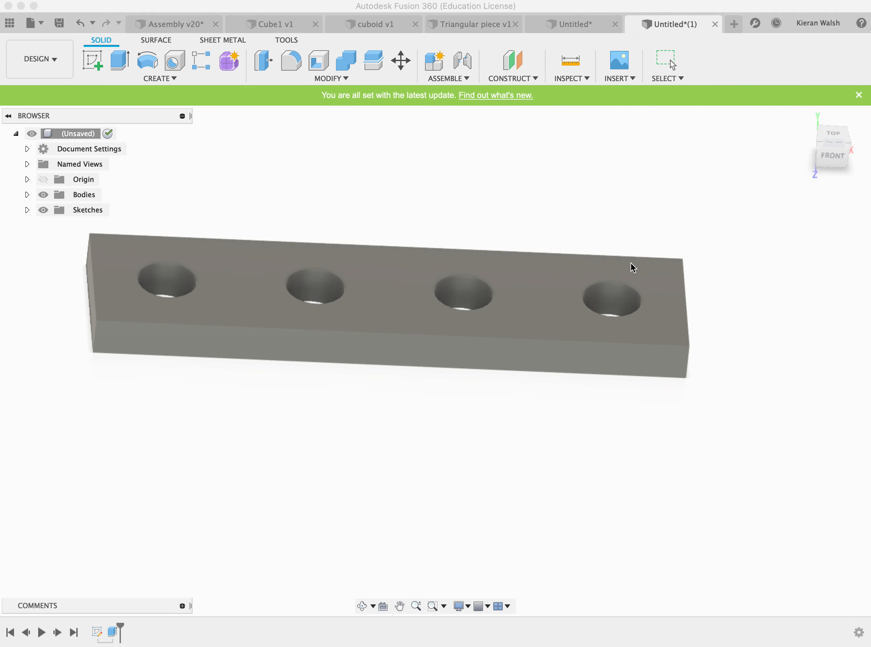